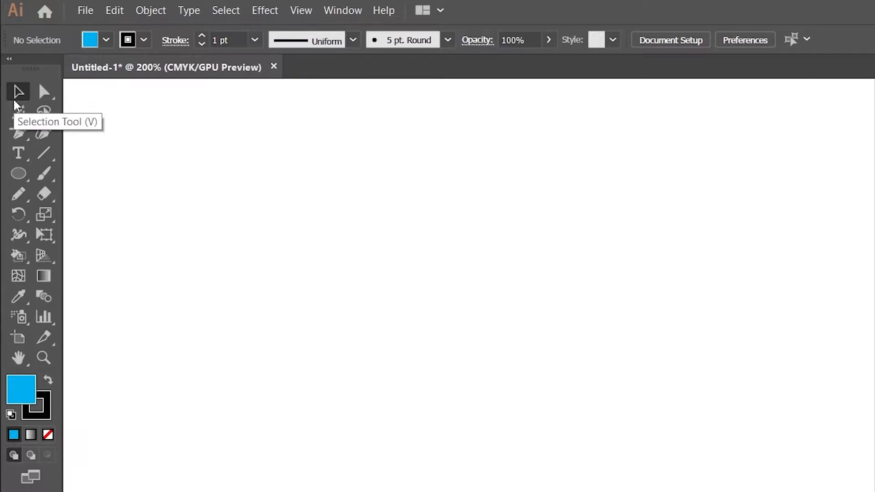
Draw a blue circle about 37 mm in diameter and place a duplicate beside it so the two overlap
{"action": "left_click", "coordinate": [17, 177]}
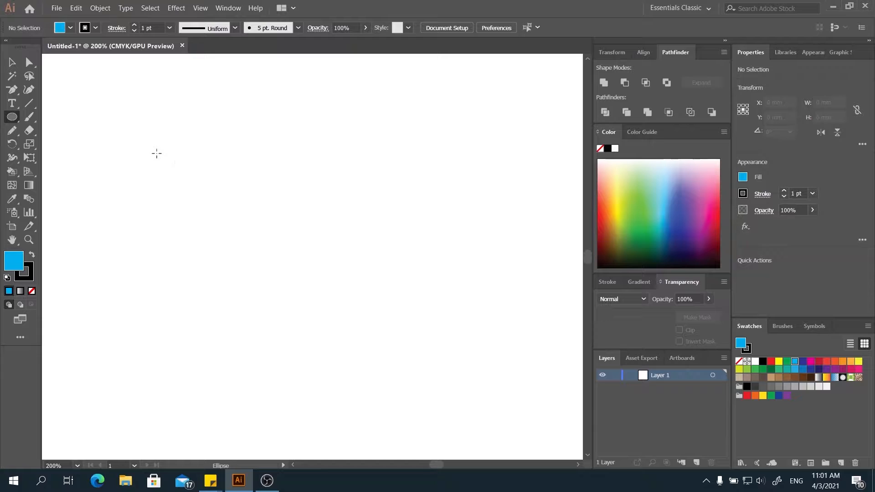
{"action": "left_click_drag", "start_coordinate": [157, 153], "coordinate": [292, 342]}
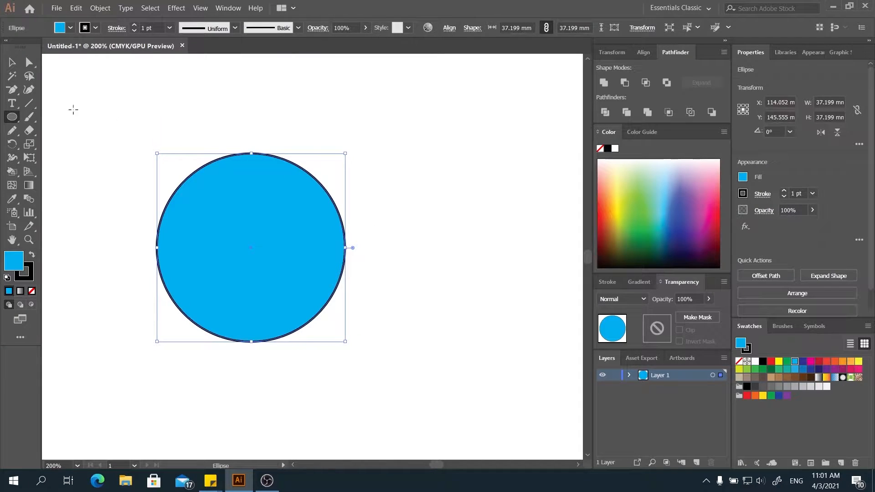
{"action": "left_click", "coordinate": [11, 62]}
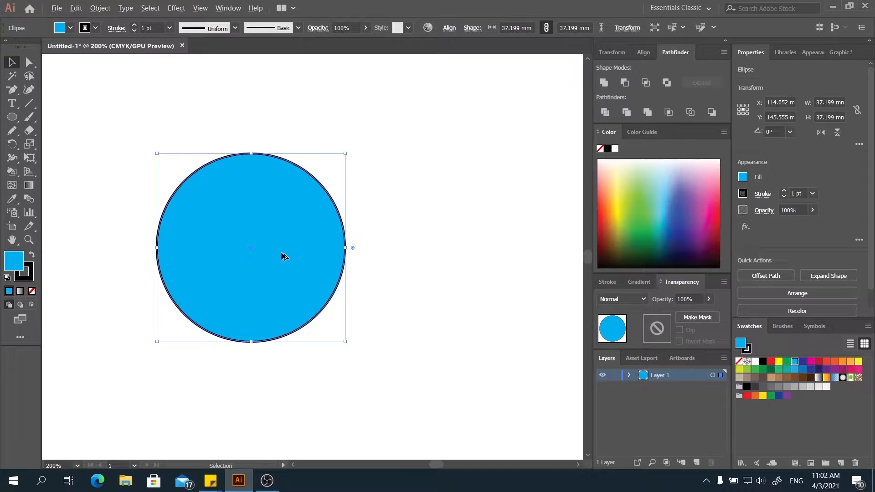
{"action": "left_click_drag", "start_coordinate": [283, 256], "coordinate": [387, 256]}
{"action": "left_click", "coordinate": [471, 390]}
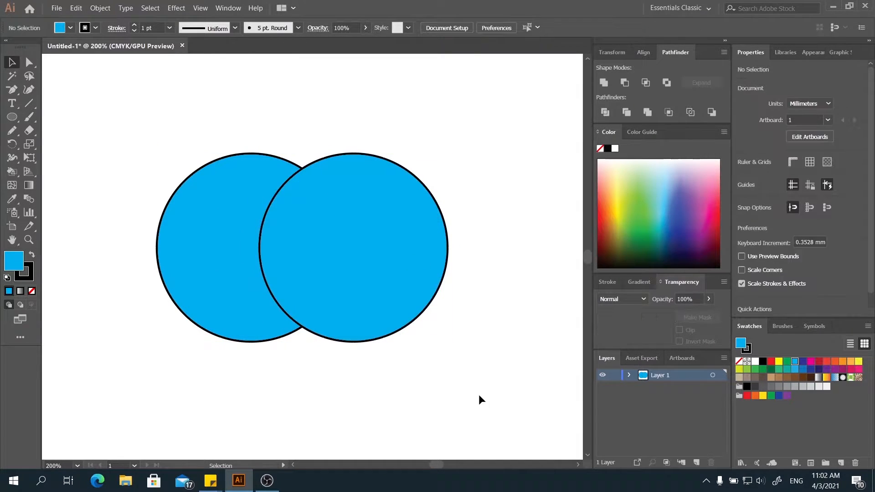
Merge the two overlapping circles into one shape with the Shape Builder tool and undo the merge
{"action": "left_click_drag", "start_coordinate": [106, 125], "coordinate": [496, 355]}
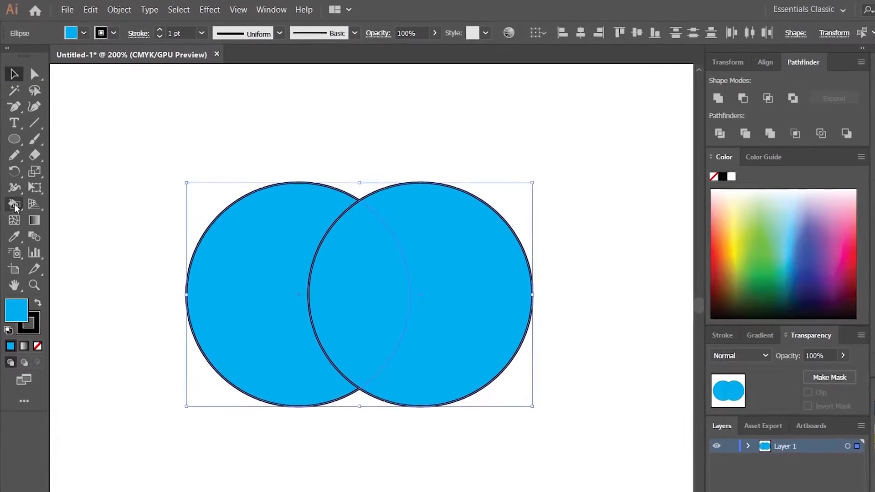
{"action": "left_click", "coordinate": [15, 207]}
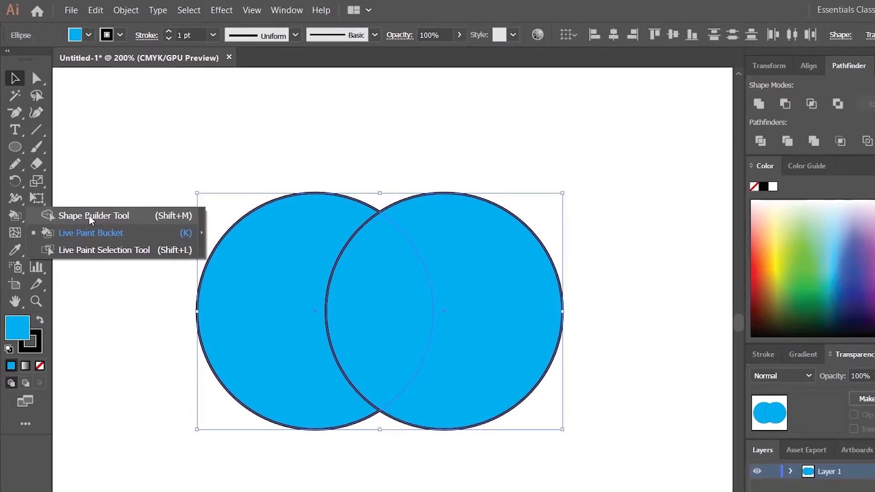
{"action": "left_click", "coordinate": [108, 259]}
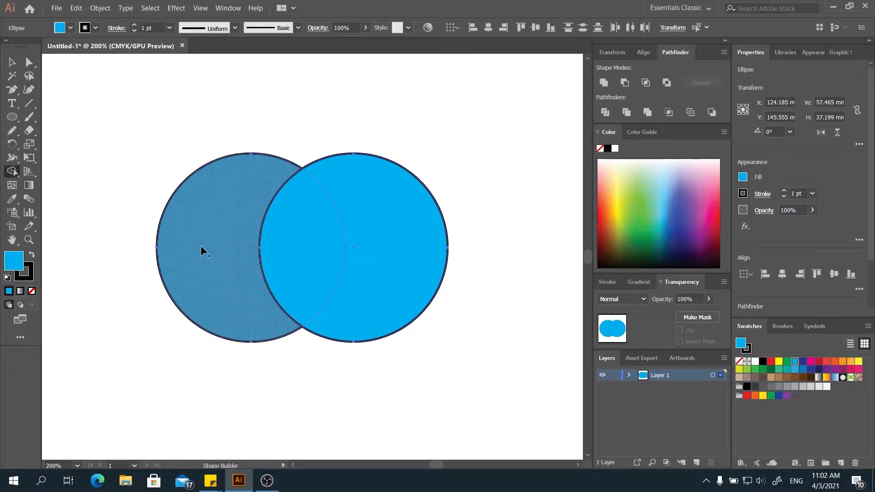
{"action": "left_click_drag", "start_coordinate": [201, 250], "coordinate": [396, 258]}
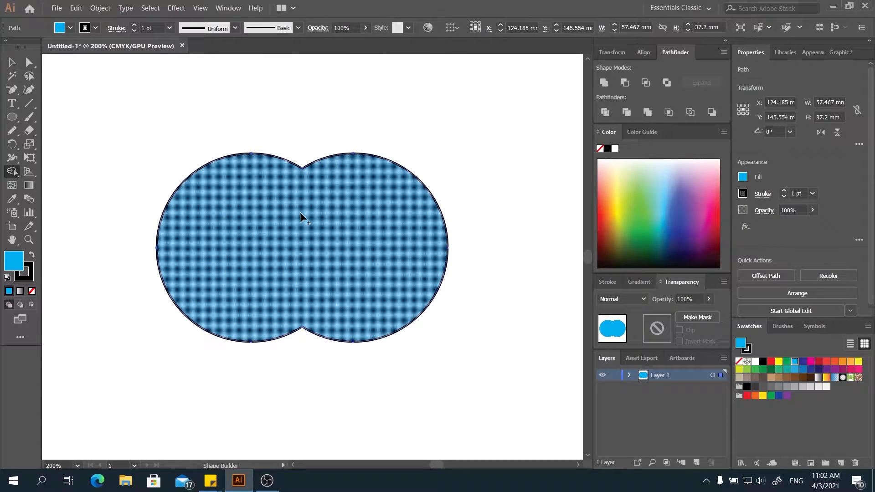
{"action": "key", "text": "ctrl"}
{"action": "key", "text": "ctrl+z"}
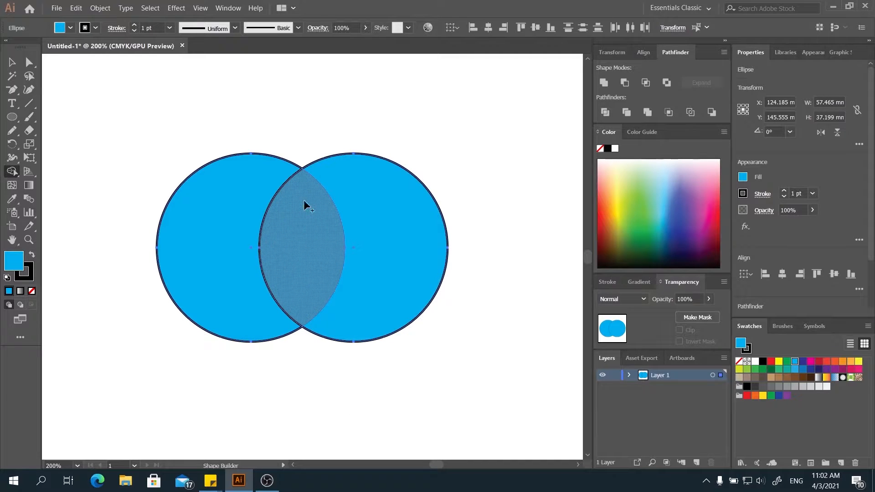
Split the circles' overlap into its own shape with Shape Builder and move the lens and the right crescent apart
{"action": "left_click", "coordinate": [298, 258]}
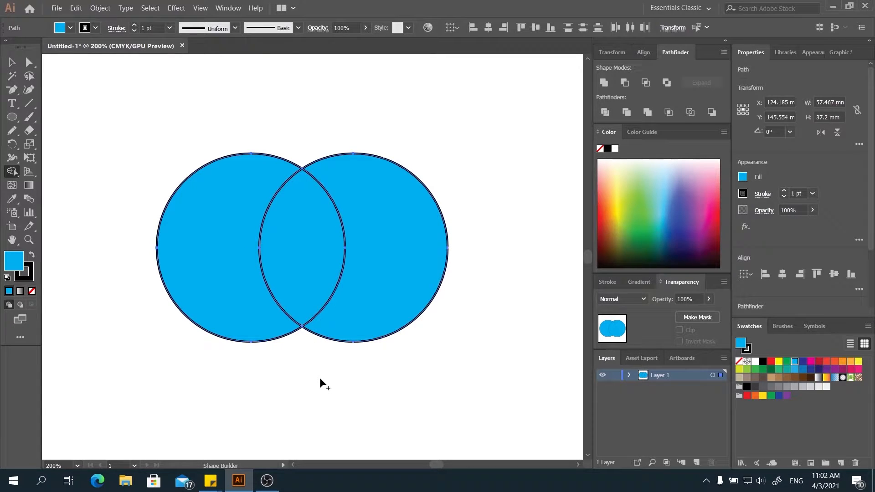
{"action": "key", "text": "v"}
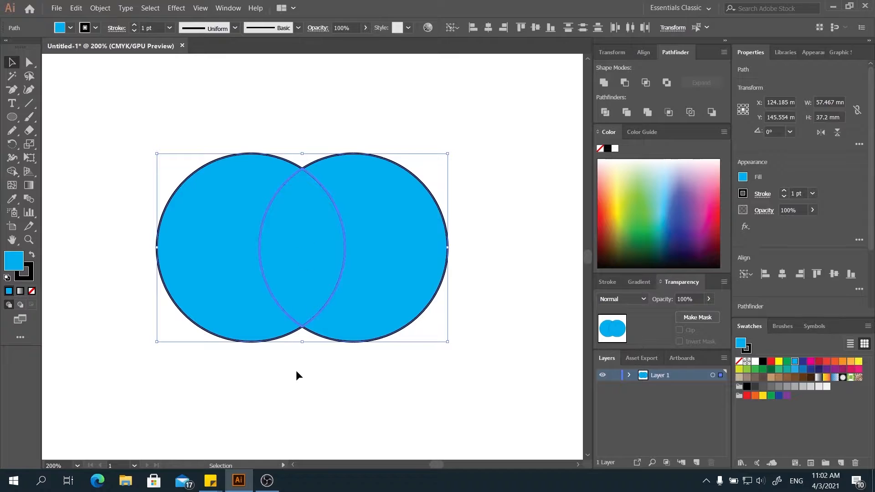
{"action": "left_click", "coordinate": [297, 370]}
{"action": "left_click_drag", "start_coordinate": [302, 264], "coordinate": [469, 347]}
{"action": "left_click", "coordinate": [342, 228]}
{"action": "left_click_drag", "start_coordinate": [402, 223], "coordinate": [473, 186]}
{"action": "left_click_drag", "start_coordinate": [461, 375], "coordinate": [338, 382]}
{"action": "left_click", "coordinate": [496, 397]}
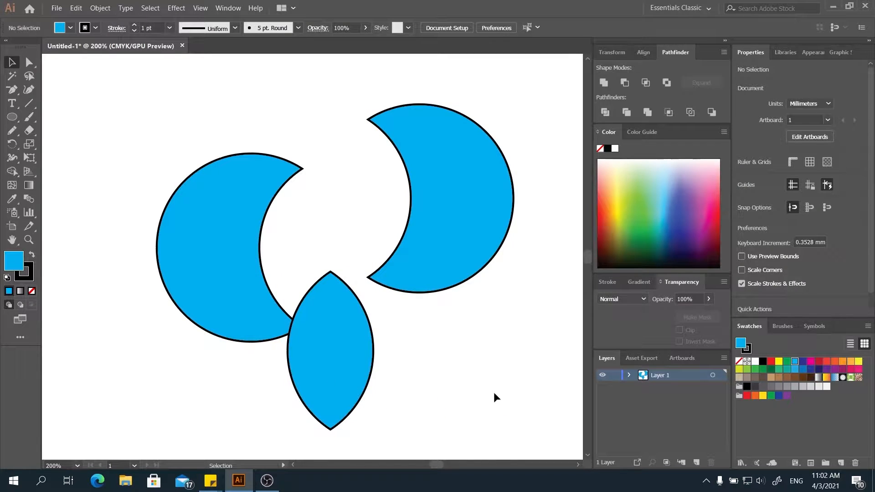
Undo the piece moves and the Shape Builder split back to the two original overlapping circles
{"action": "key", "text": "ctrl+z"}
{"action": "key", "text": "ctrl+z"}
{"action": "key", "text": "ctrl+z"}
{"action": "key", "text": "ctrl+z"}
{"action": "key", "text": "ctrl+z"}
{"action": "key", "text": "ctrl+z"}
{"action": "key", "text": "ctrl+z"}
{"action": "key", "text": "ctrl+z"}
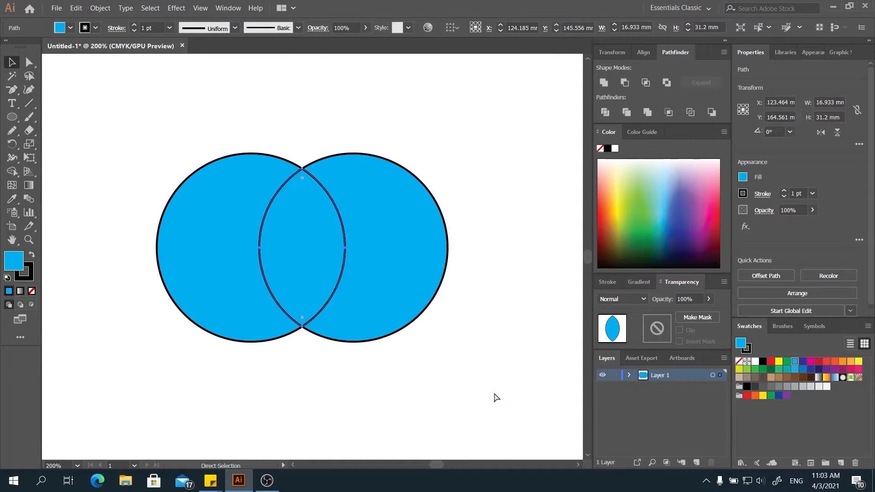
{"action": "key", "text": "ctrl+z"}
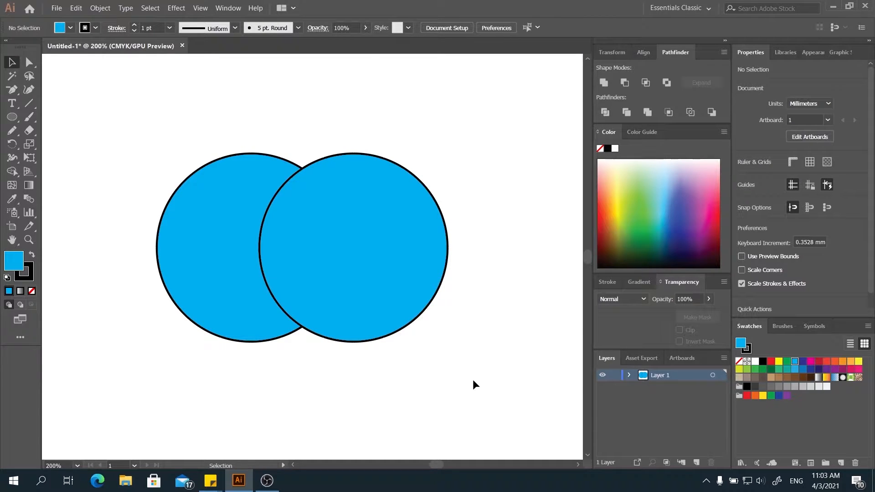
Subtract first the right crescent and then the whole right circle with Shape Builder, undoing each subtraction
{"action": "left_click_drag", "start_coordinate": [473, 382], "coordinate": [75, 139]}
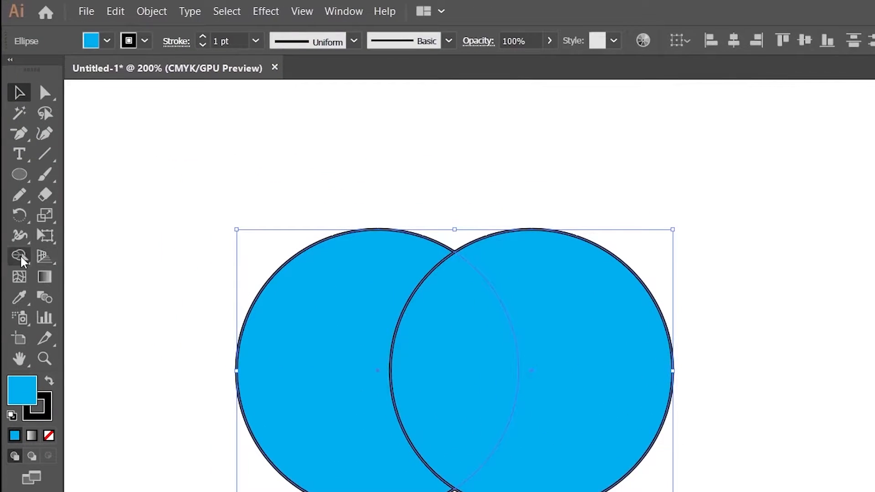
{"action": "left_click", "coordinate": [13, 171]}
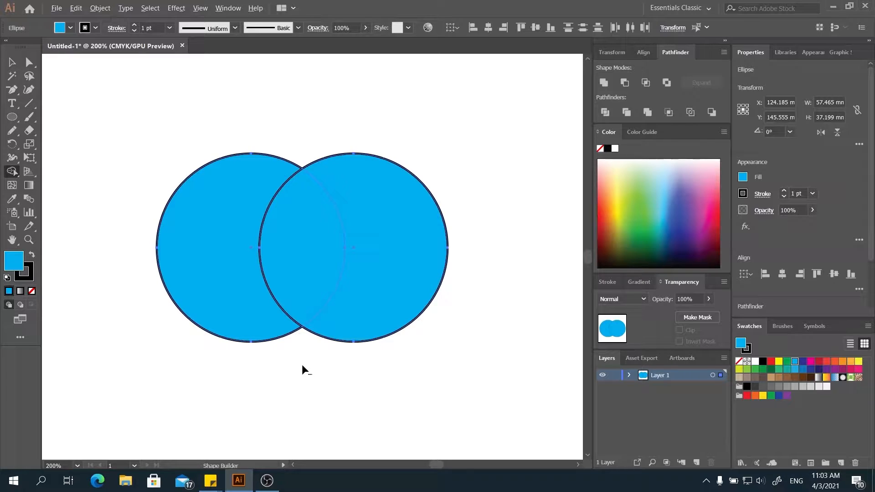
{"action": "key", "text": "alt"}
{"action": "key", "text": "alt"}
{"action": "key", "text": "alt"}
{"action": "left_click", "coordinate": [379, 262], "text": "alt"}
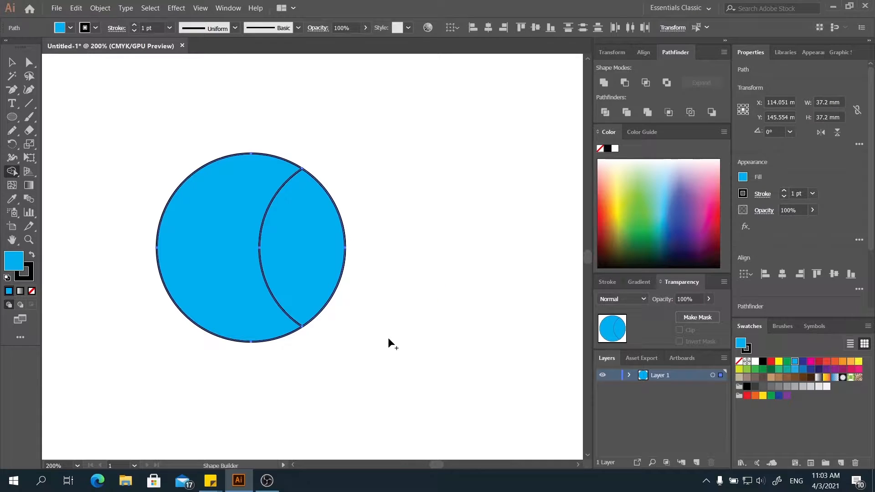
{"action": "key", "text": "ctrl+z"}
{"action": "key", "text": "ctrl+z"}
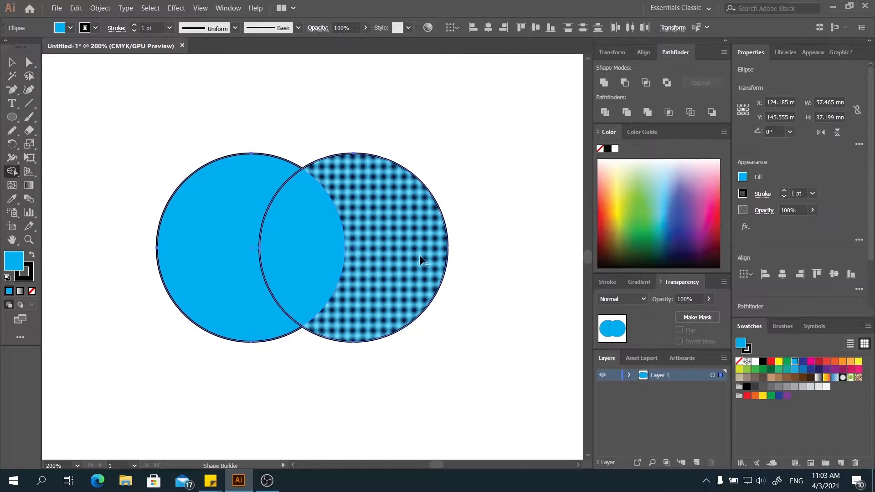
{"action": "left_click_drag", "start_coordinate": [421, 256], "coordinate": [318, 253]}
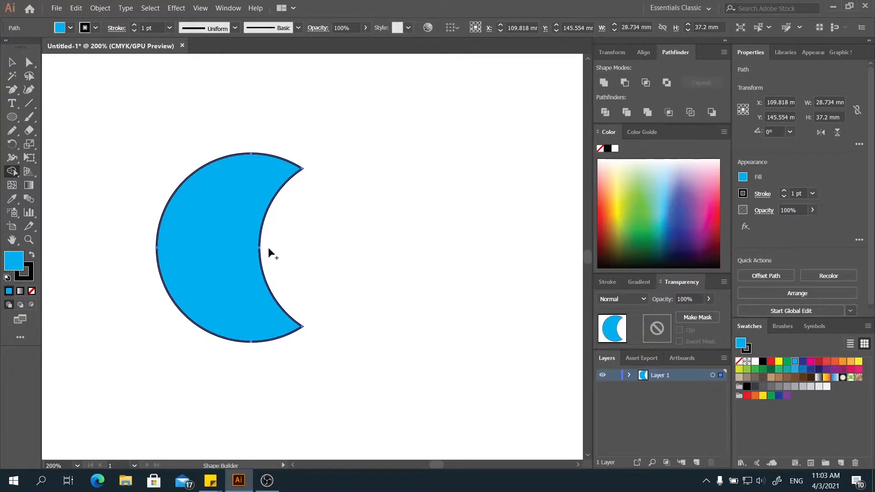
{"action": "key", "text": "ctrl+z"}
Delete both overlapping circles from the artboard
{"action": "key", "text": "v"}
{"action": "key", "text": "Delete"}
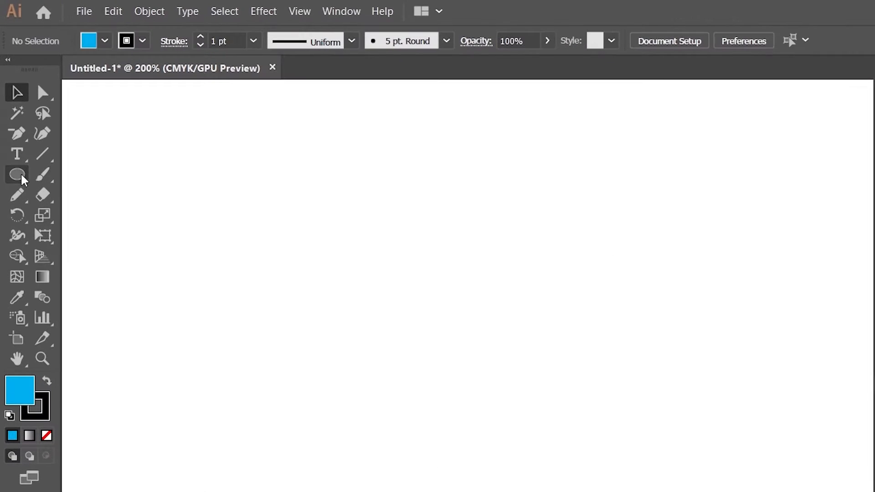
Draw a blue circle about 25 mm in diameter and duplicate it into a two-by-two grid of adjoining circles
{"action": "left_click", "coordinate": [20, 176]}
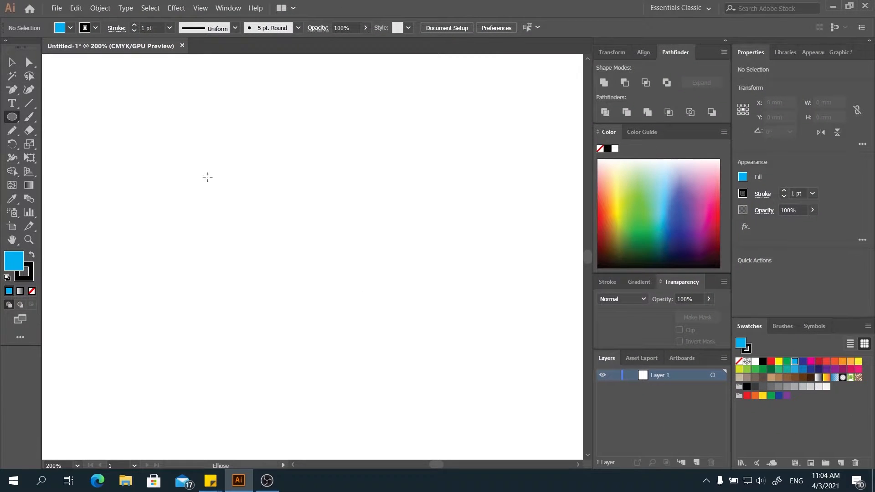
{"action": "left_click_drag", "start_coordinate": [176, 154], "coordinate": [287, 282]}
{"action": "key", "text": "v"}
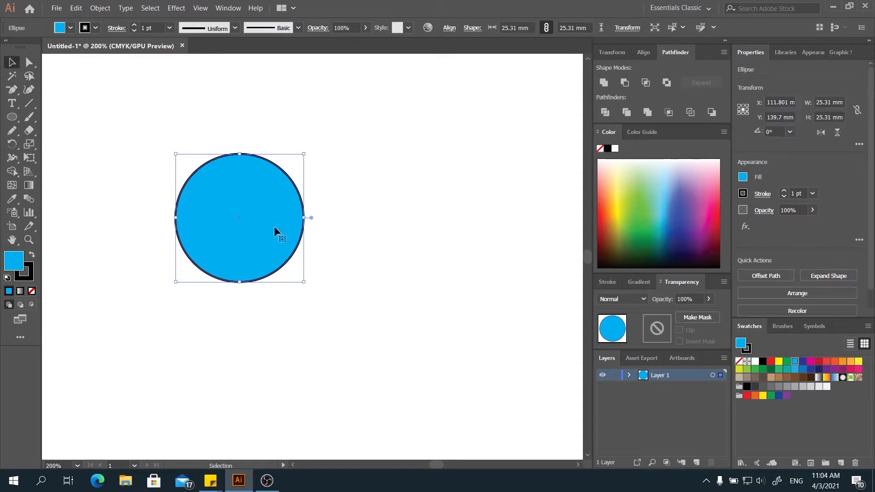
{"action": "left_click_drag", "start_coordinate": [249, 224], "coordinate": [237, 351]}
{"action": "left_click", "coordinate": [522, 348]}
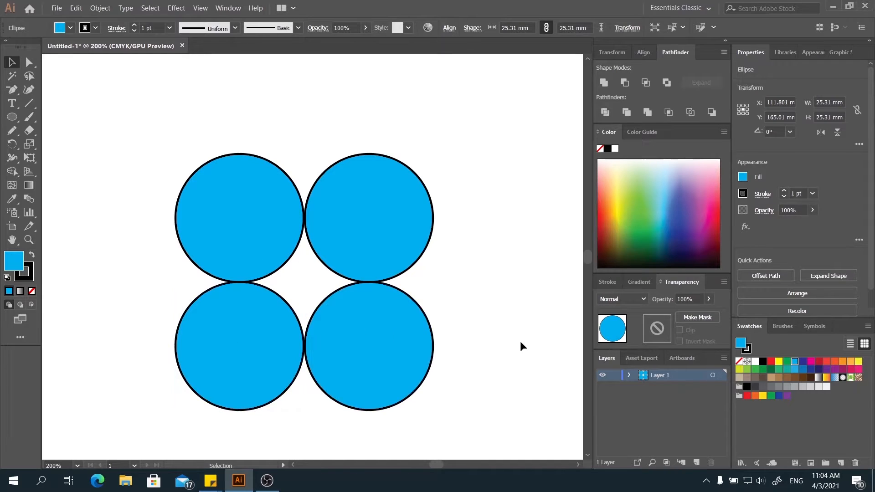
{"action": "left_click_drag", "start_coordinate": [126, 100], "coordinate": [453, 401]}
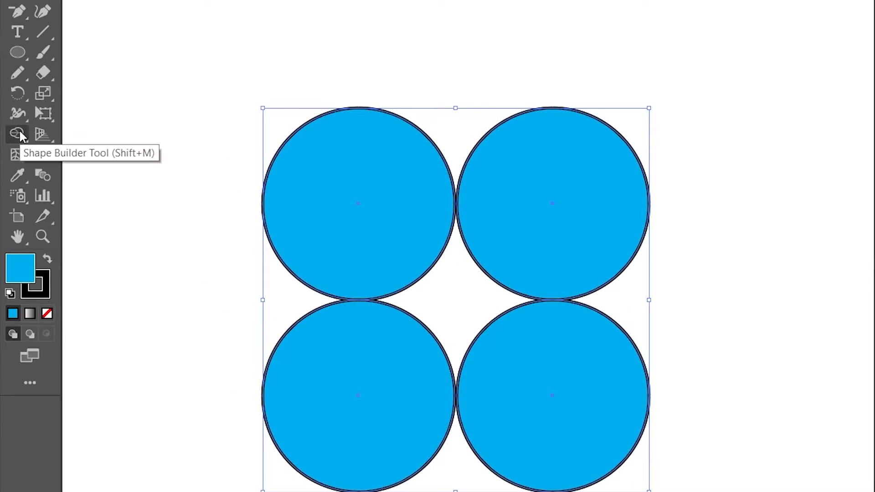
{"action": "left_click", "coordinate": [18, 130]}
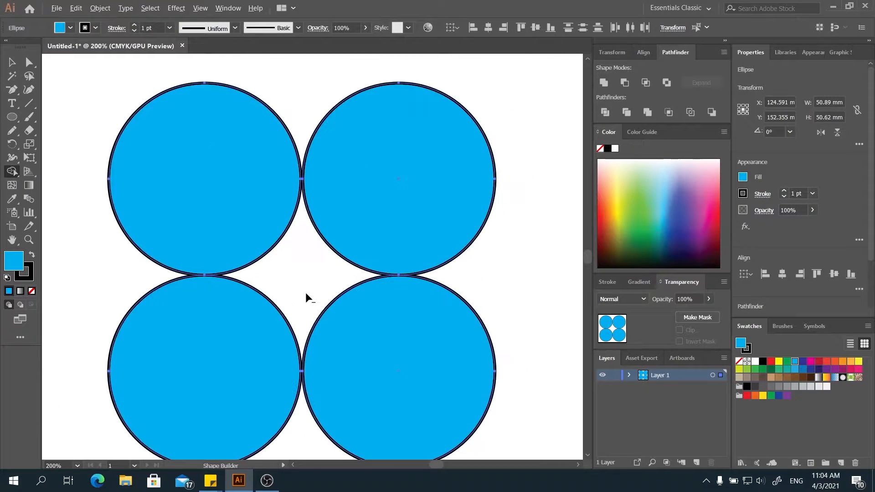
{"action": "scroll", "coordinate": [306, 292], "scroll_direction": "up", "scroll_amount": 2}
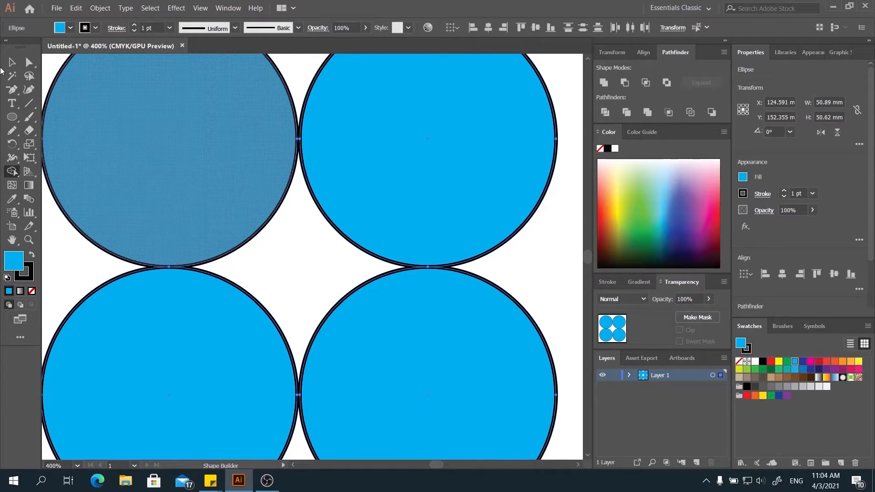
{"action": "left_click", "coordinate": [12, 62]}
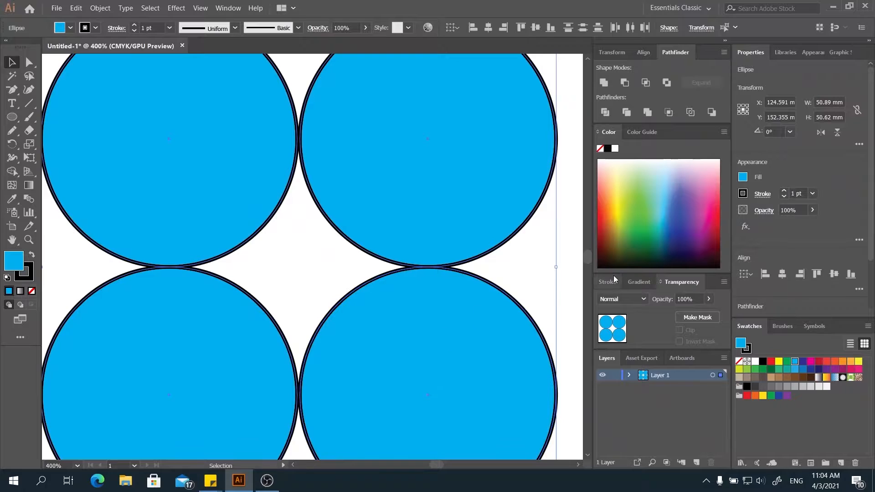
{"action": "left_click", "coordinate": [549, 291]}
{"action": "scroll", "coordinate": [548, 291], "scroll_direction": "down", "scroll_amount": 2}
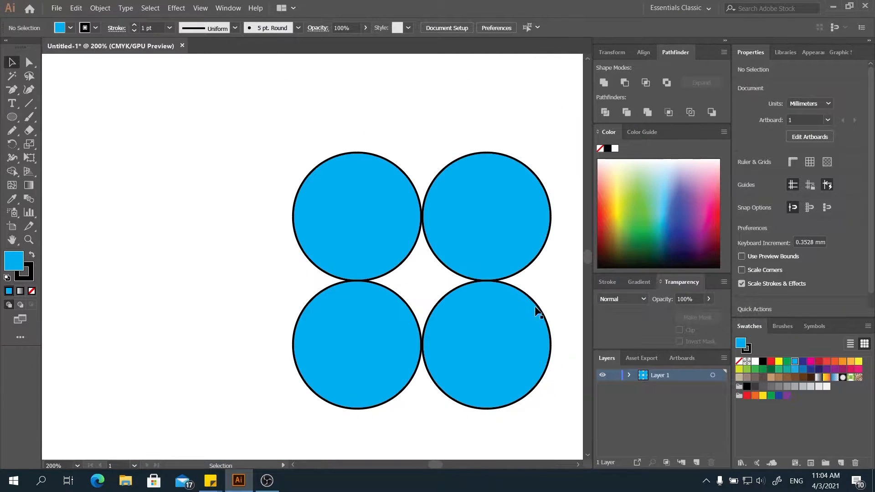
Remove the black stroke from all four circles, keeping the blue fill
{"action": "left_click", "coordinate": [483, 340]}
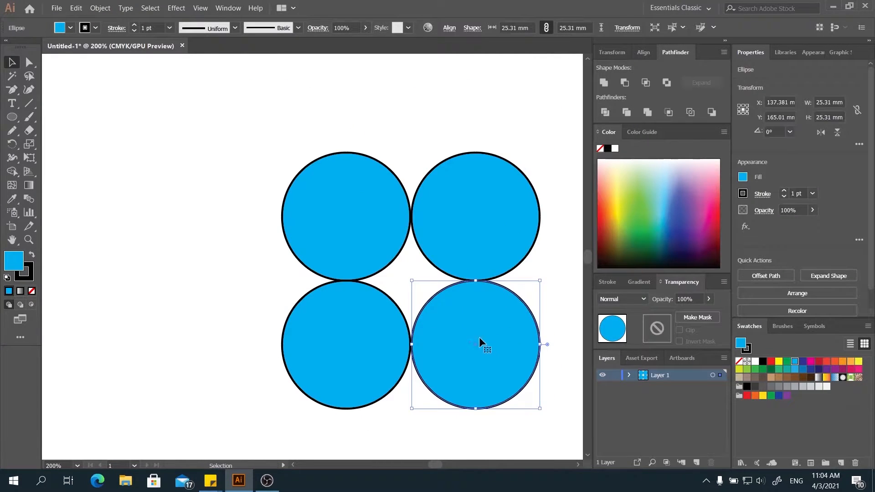
{"action": "left_click", "coordinate": [346, 239]}
{"action": "left_click_drag", "start_coordinate": [214, 123], "coordinate": [485, 387]}
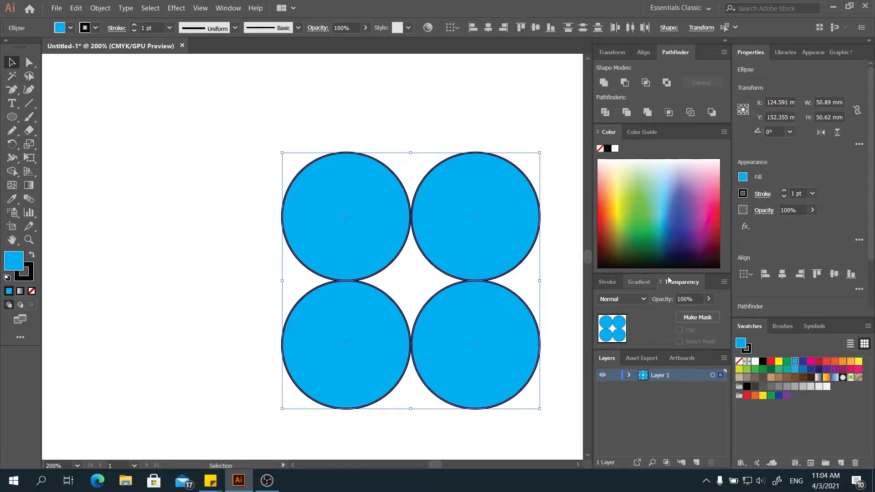
{"action": "left_click", "coordinate": [23, 272]}
{"action": "left_click", "coordinate": [32, 291]}
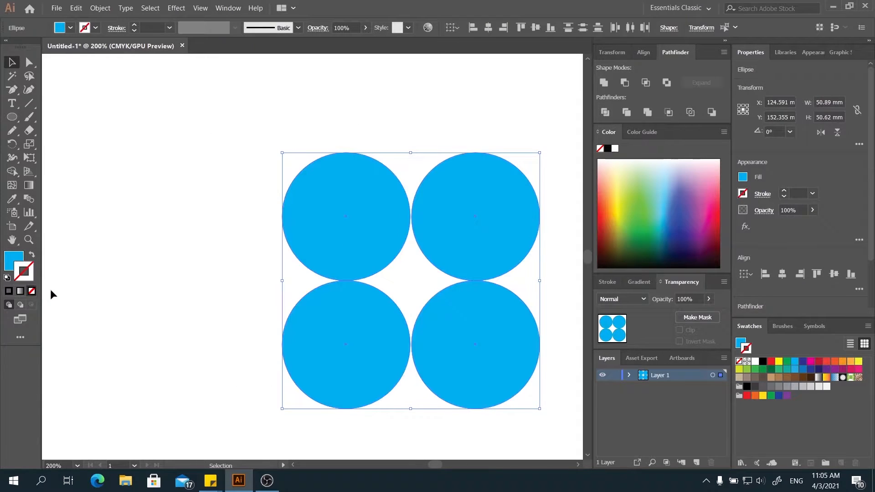
{"action": "left_click", "coordinate": [174, 283]}
Shift the right pair of circles about 1 mm left and the lower pair slightly up so neighbouring circles overlap
{"action": "left_click", "coordinate": [459, 221]}
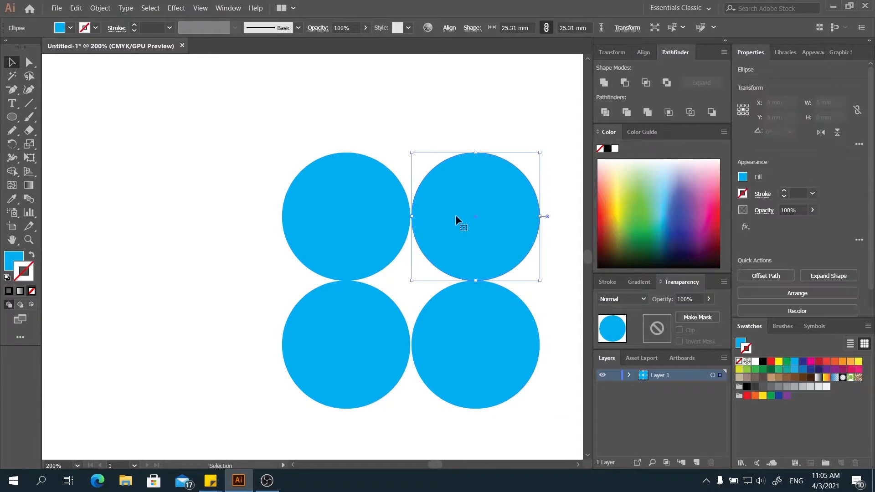
{"action": "left_click_drag", "start_coordinate": [433, 143], "coordinate": [542, 437]}
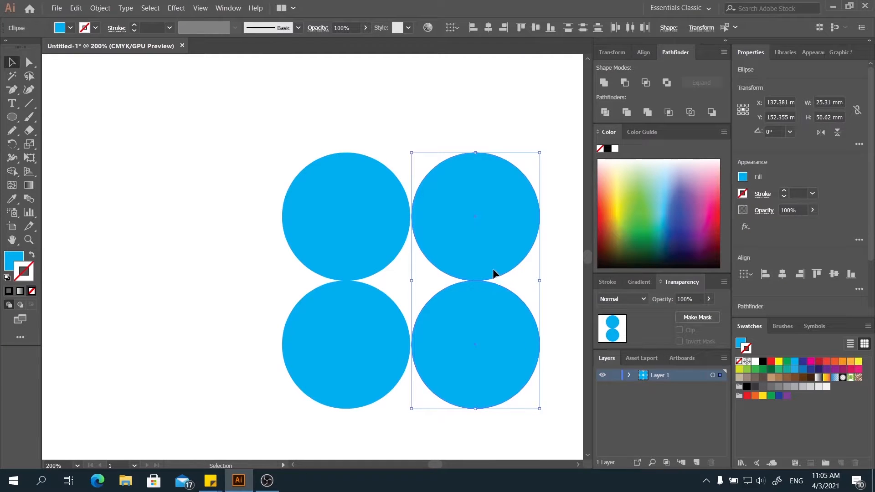
{"action": "left_click_drag", "start_coordinate": [493, 271], "coordinate": [487, 273]}
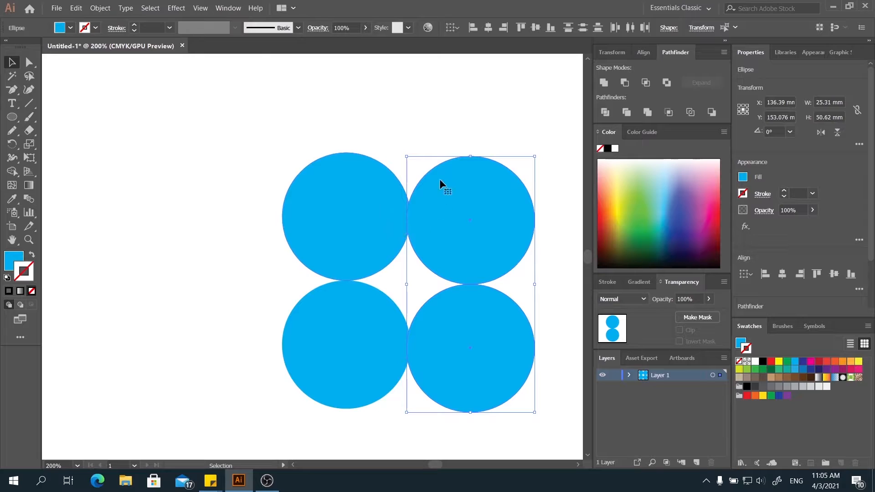
{"action": "key", "text": "Up"}
{"action": "key", "text": "Up"}
{"action": "left_click_drag", "start_coordinate": [259, 310], "coordinate": [472, 361]}
{"action": "left_click", "coordinate": [246, 351]}
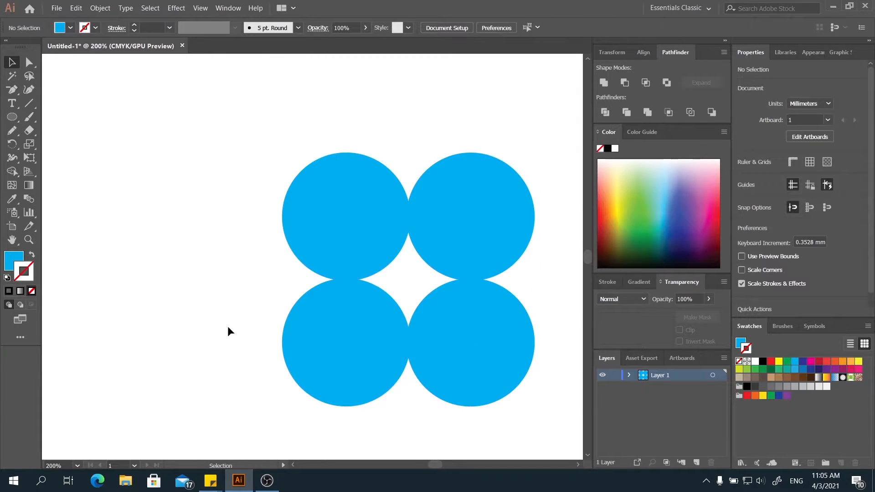
Build a four-pointed star from the central gap between the four circles with Shape Builder, subtracting the circles and leftover overlap slivers
{"action": "left_click_drag", "start_coordinate": [229, 127], "coordinate": [500, 385]}
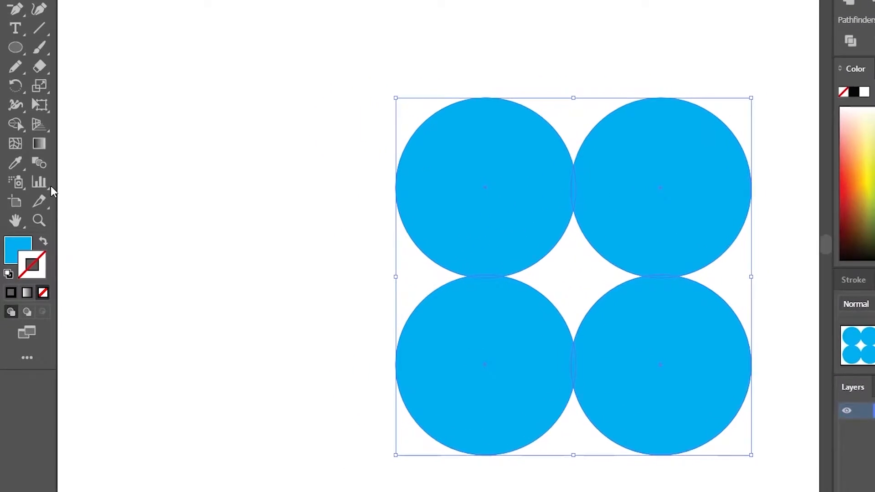
{"action": "left_click", "coordinate": [12, 171]}
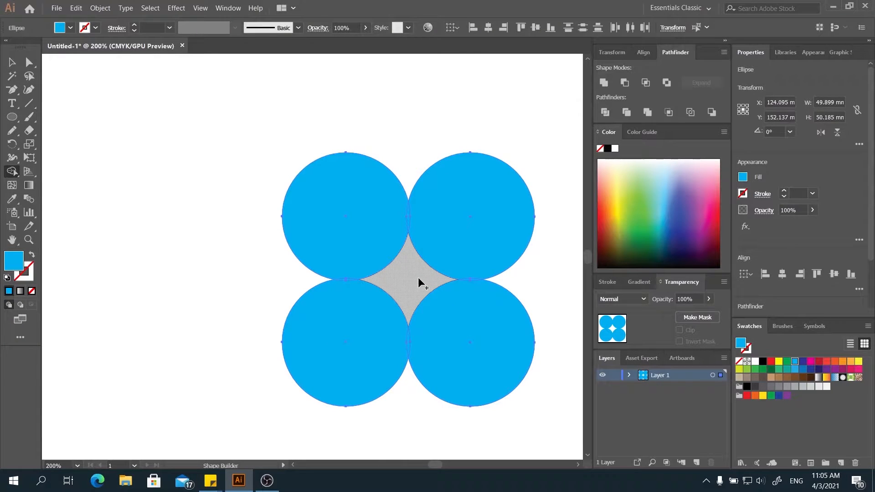
{"action": "left_click", "coordinate": [417, 277]}
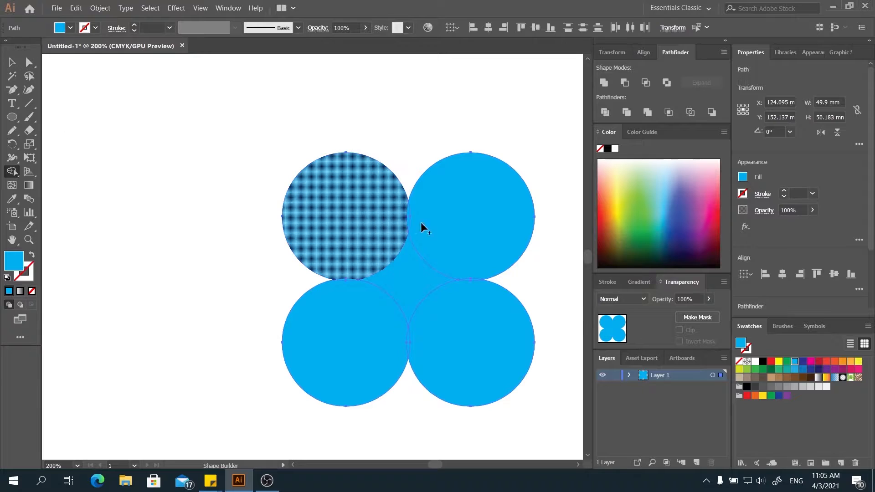
{"action": "mouse_move", "coordinate": [346, 213]}
{"action": "left_mouse_down"}
{"action": "mouse_move", "coordinate": [441, 226]}
{"action": "mouse_move", "coordinate": [480, 246]}
{"action": "mouse_move", "coordinate": [479, 348]}
{"action": "mouse_move", "coordinate": [438, 371]}
{"action": "mouse_move", "coordinate": [340, 365]}
{"action": "mouse_move", "coordinate": [345, 279]}
{"action": "left_mouse_up"}
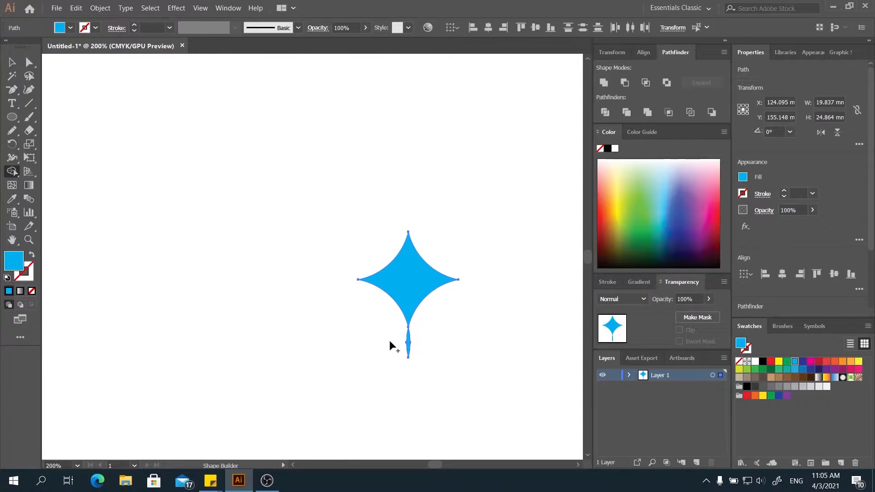
{"action": "left_click", "coordinate": [409, 348], "text": "alt"}
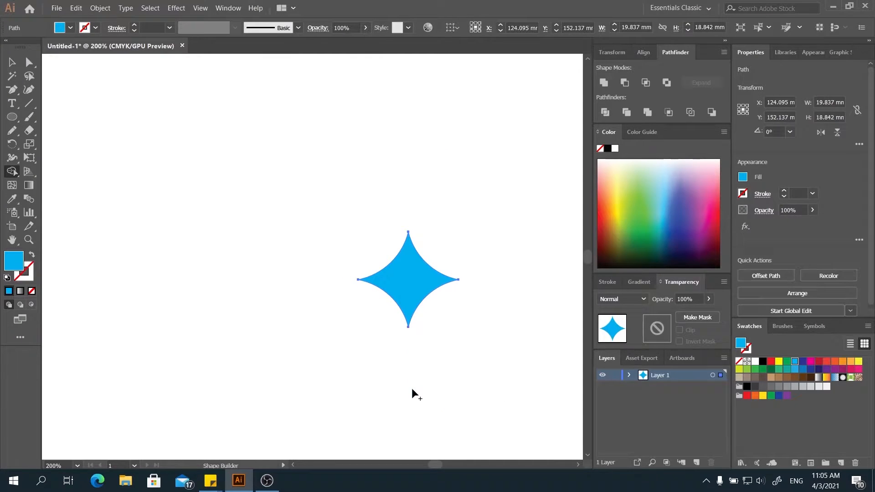
Enlarge the star to about 22 by 28 mm and move it up and to the left on the artboard
{"action": "left_click", "coordinate": [12, 61]}
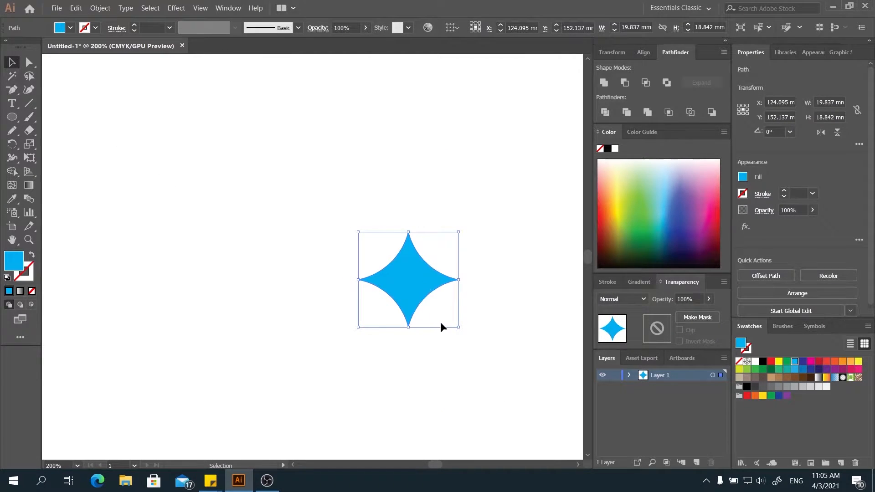
{"action": "left_click_drag", "start_coordinate": [459, 326], "coordinate": [470, 375]}
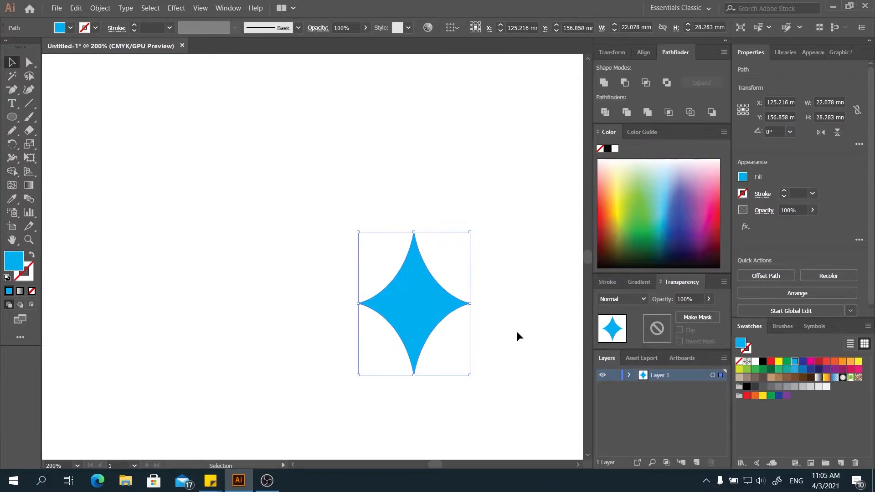
{"action": "left_click_drag", "start_coordinate": [409, 302], "coordinate": [329, 248]}
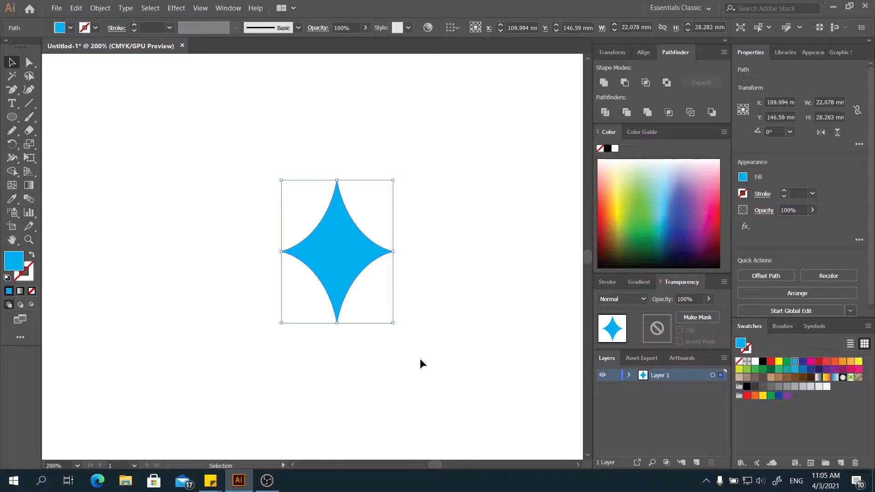
Delete the star and draw two overlapping blue ellipses side by side, about 32 by 30 mm and 39 by 38 mm
{"action": "key", "text": "Delete"}
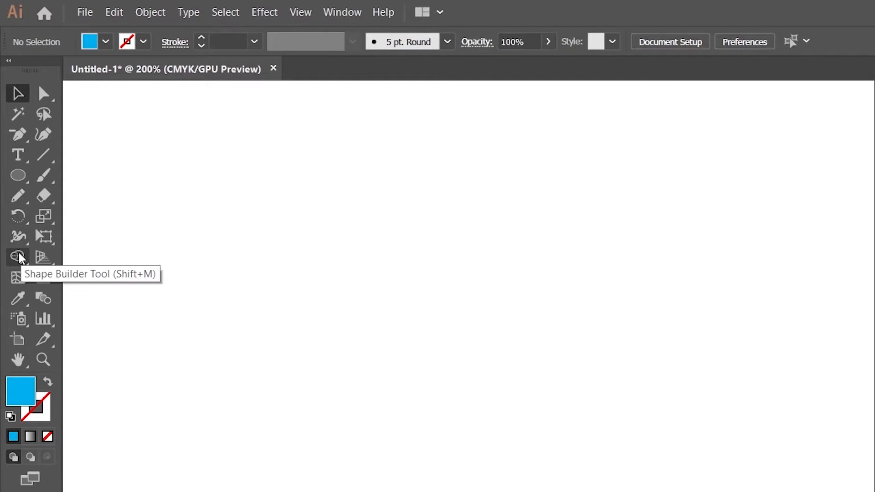
{"action": "left_click", "coordinate": [18, 257]}
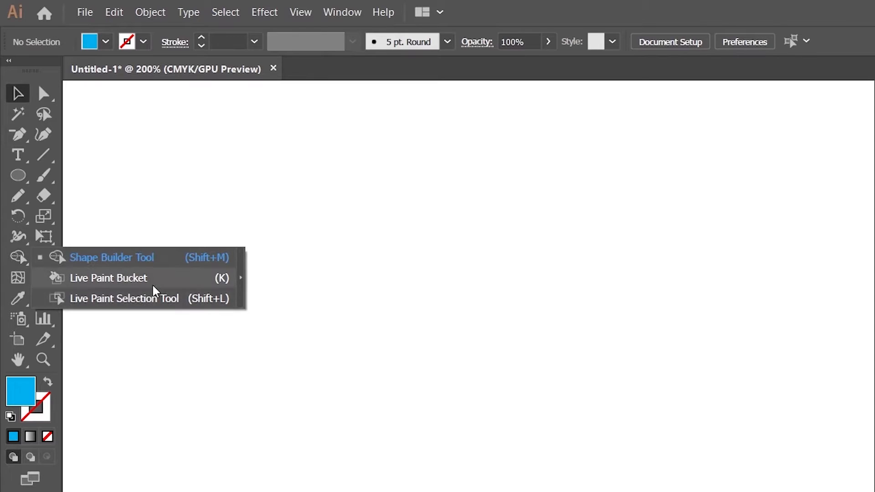
{"action": "left_click", "coordinate": [136, 278]}
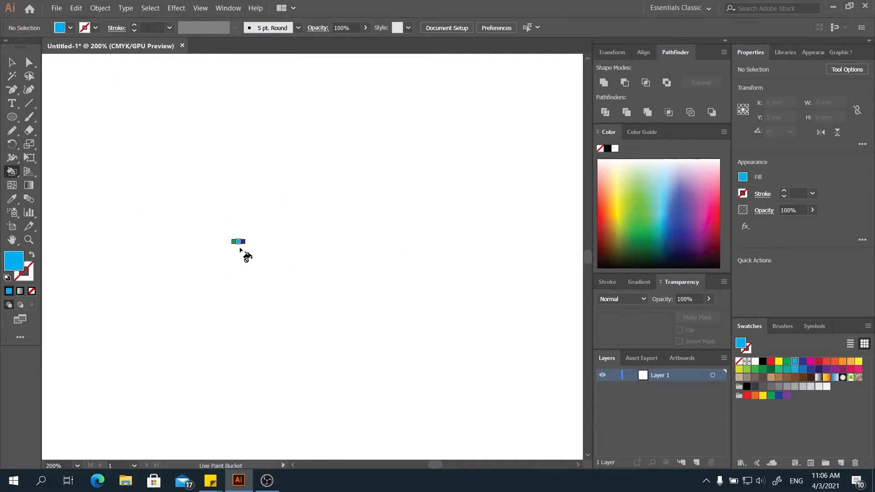
{"action": "key", "text": "l"}
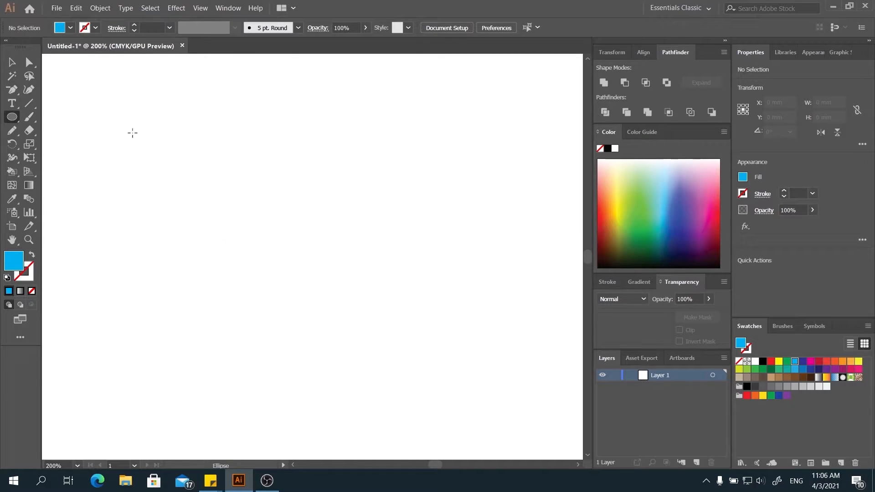
{"action": "mouse_move", "coordinate": [133, 132]}
{"action": "left_mouse_down"}
{"action": "mouse_move", "coordinate": [260, 277]}
{"action": "mouse_move", "coordinate": [297, 286]}
{"action": "left_mouse_up"}
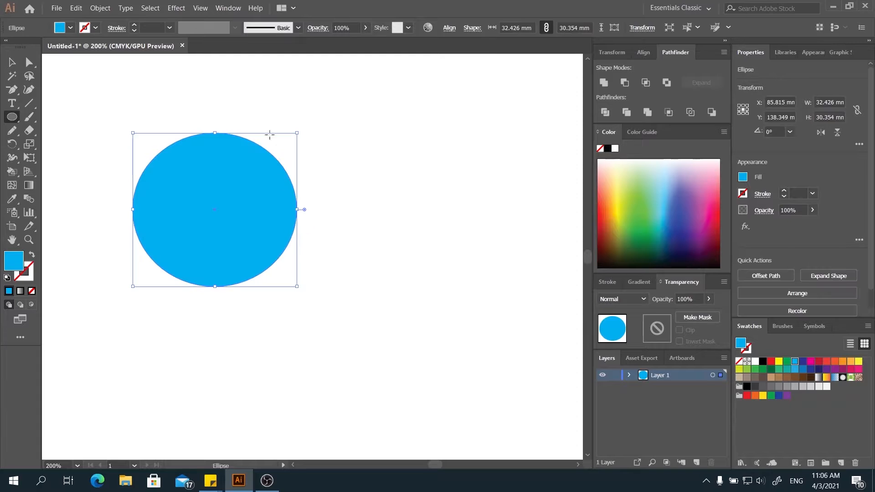
{"action": "left_click_drag", "start_coordinate": [256, 113], "coordinate": [455, 303]}
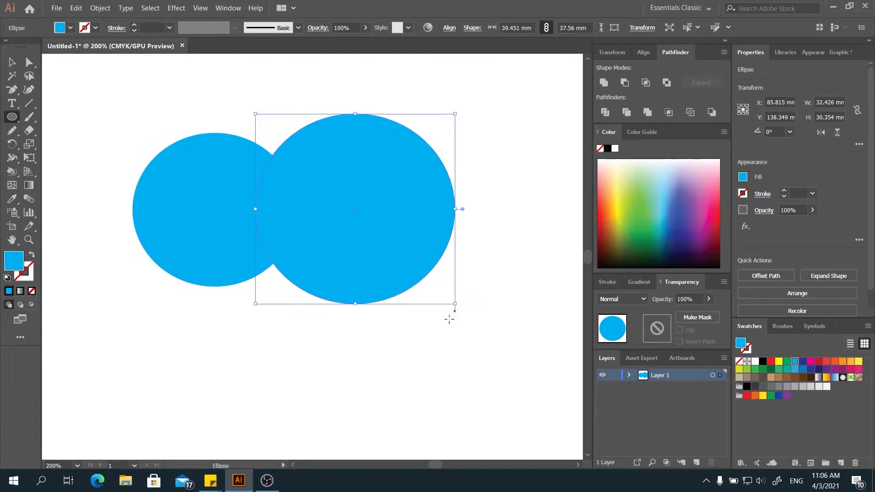
Turn both overlapping ellipses into one Live Paint group
{"action": "key", "text": "v"}
{"action": "key", "text": "ctrl+a"}
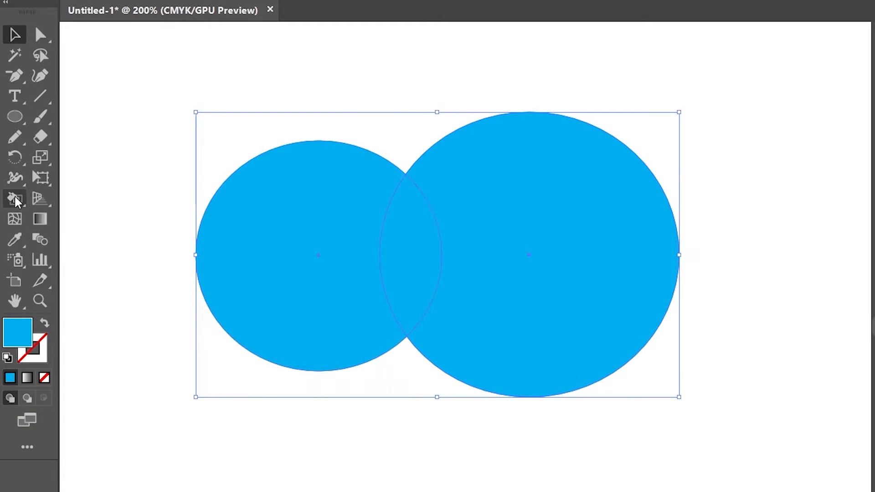
{"action": "left_click", "coordinate": [13, 172]}
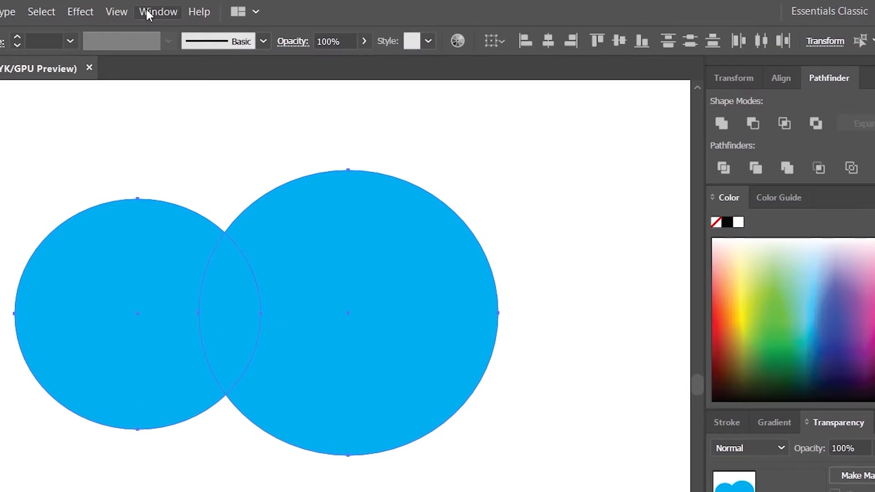
{"action": "left_click", "coordinate": [146, 10]}
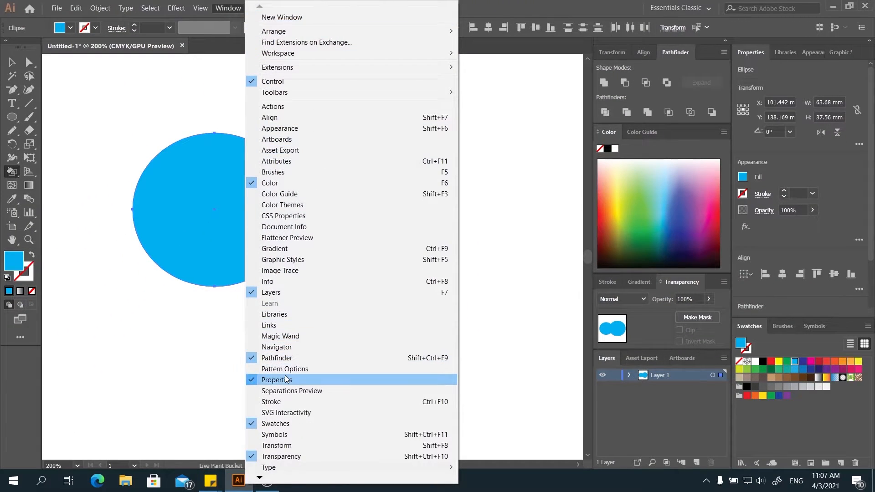
{"action": "left_click", "coordinate": [184, 249]}
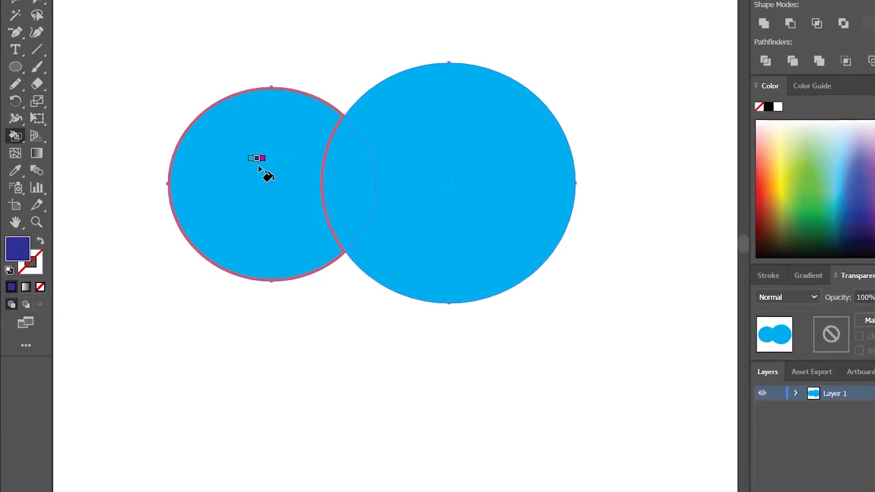
Fill the left ellipse's non-overlapping region with green using the Live Paint Bucket
{"action": "key", "text": "Left"}
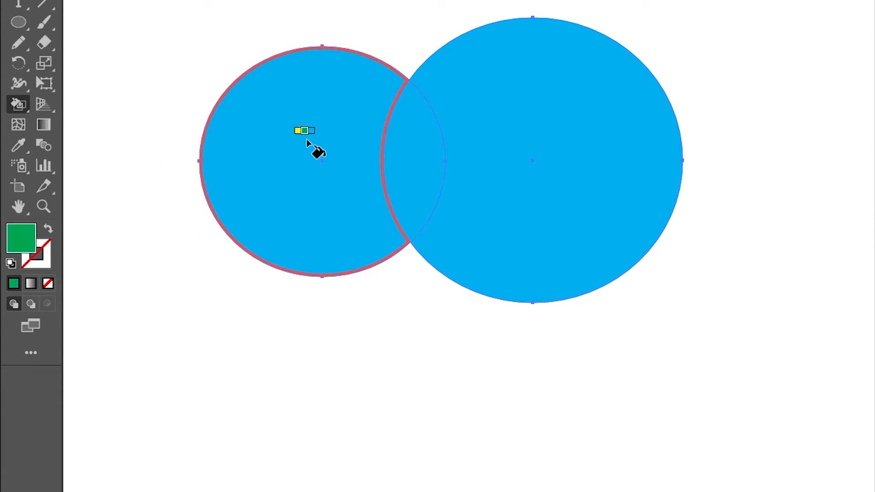
{"action": "key", "text": "Right"}
{"action": "key", "text": "Right"}
{"action": "key", "text": "Right"}
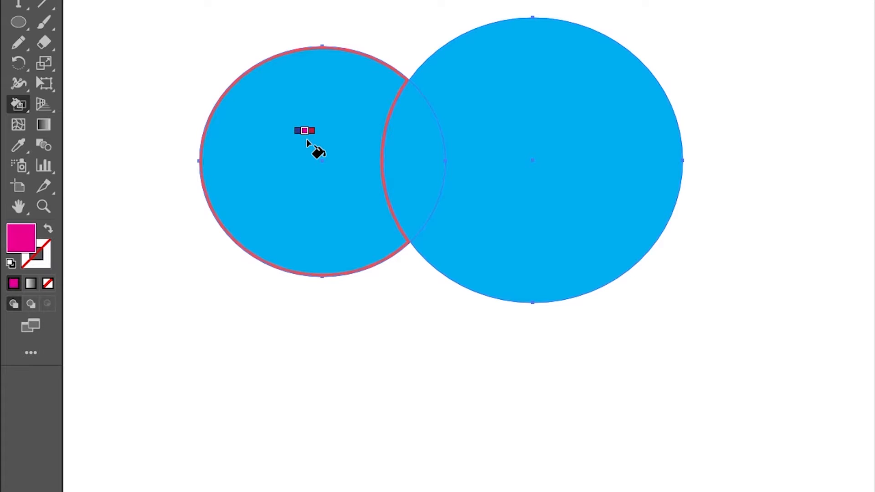
{"action": "key", "text": "Right"}
{"action": "key", "text": "Left"}
{"action": "key", "text": "Left"}
{"action": "key", "text": "Left"}
{"action": "key", "text": "Left"}
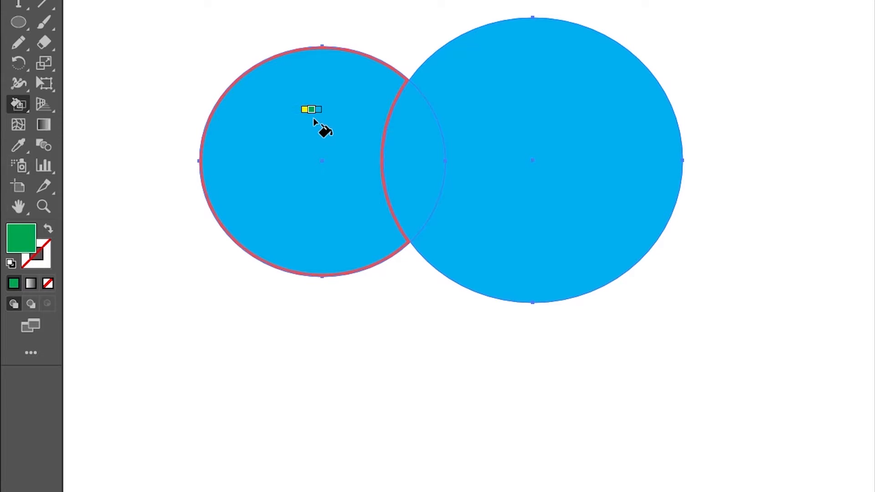
{"action": "left_click", "coordinate": [315, 120]}
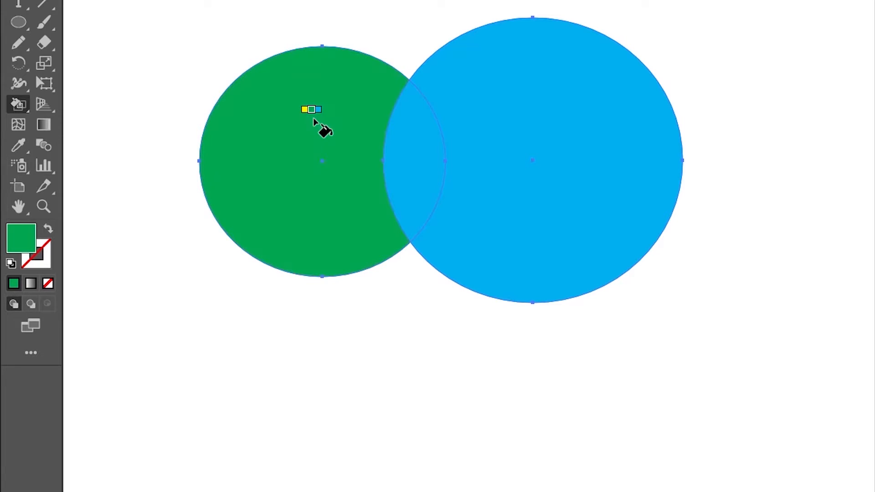
Fill the right ellipse's non-overlapping region with dark blue, leaving the overlap light blue
{"action": "key", "text": "Right"}
{"action": "key", "text": "Right"}
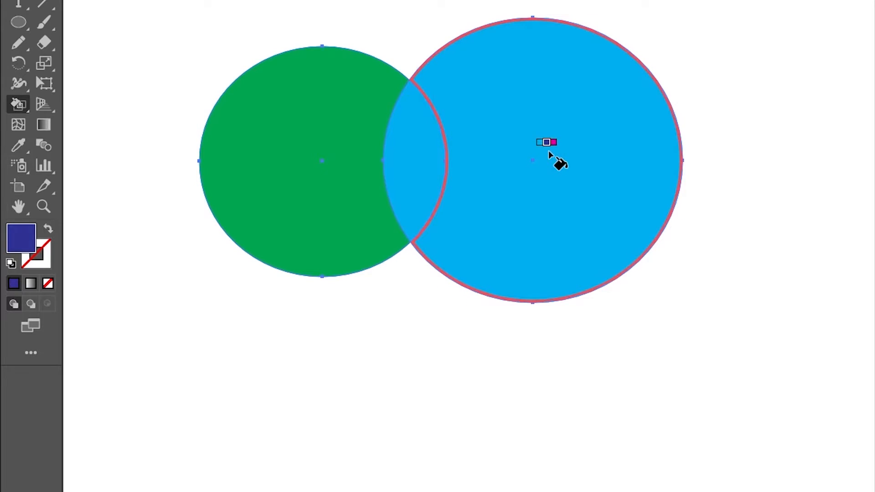
{"action": "left_click", "coordinate": [549, 152]}
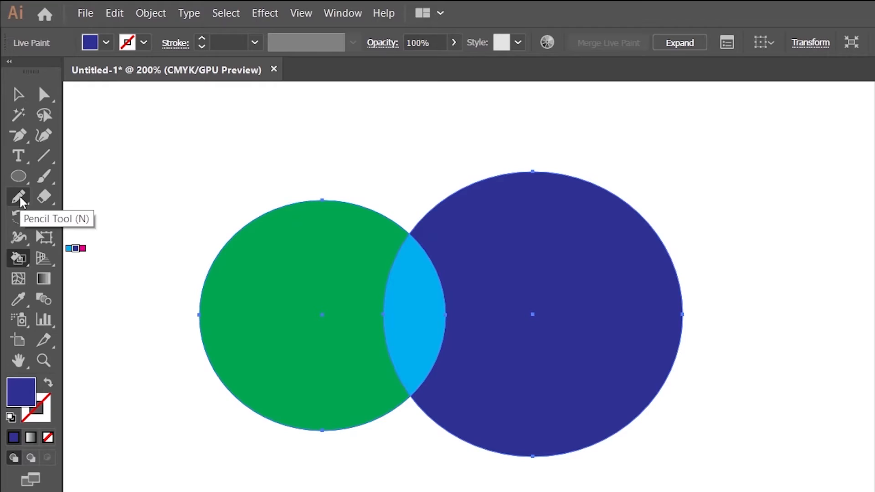
Draw two overlapping open loops below the ellipses with the Pencil tool, spanning about 58 by 37 mm together
{"action": "left_click", "coordinate": [20, 199]}
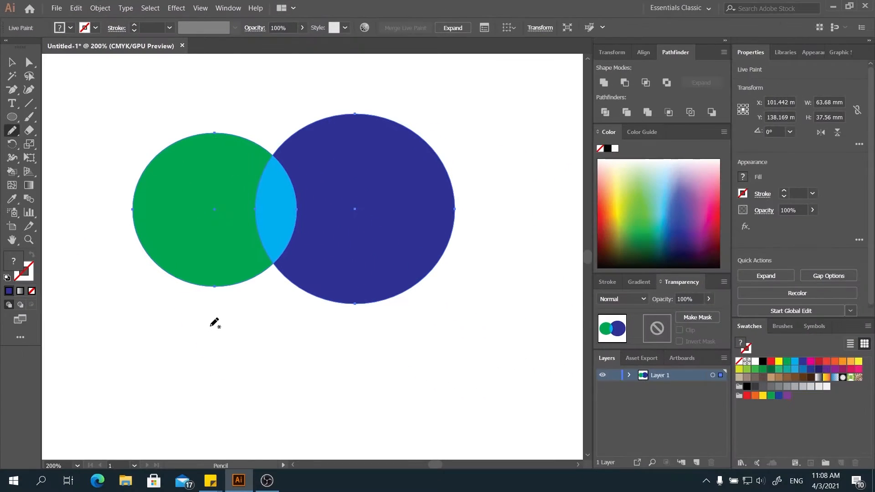
{"action": "scroll", "coordinate": [331, 478], "scroll_direction": "down", "scroll_amount": 5}
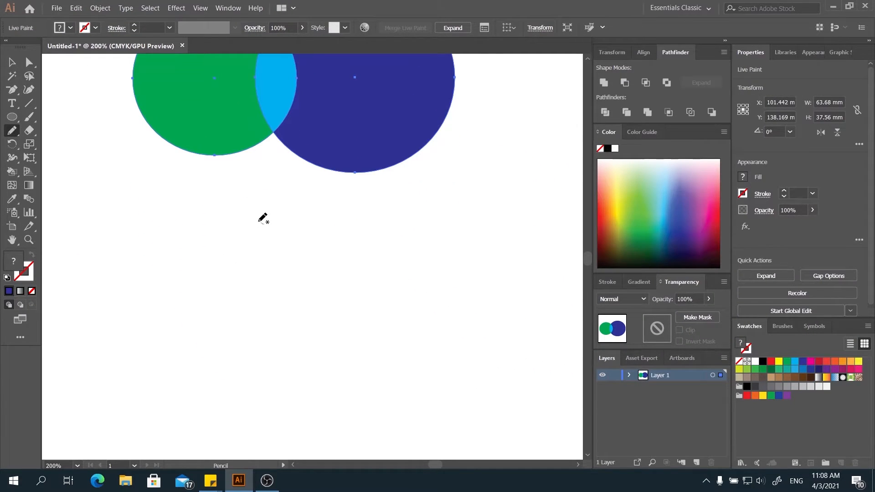
{"action": "mouse_move", "coordinate": [263, 223]}
{"action": "left_mouse_down"}
{"action": "mouse_move", "coordinate": [177, 215]}
{"action": "mouse_move", "coordinate": [113, 336]}
{"action": "mouse_move", "coordinate": [213, 373]}
{"action": "mouse_move", "coordinate": [284, 323]}
{"action": "mouse_move", "coordinate": [261, 258]}
{"action": "mouse_move", "coordinate": [221, 224]}
{"action": "left_mouse_up"}
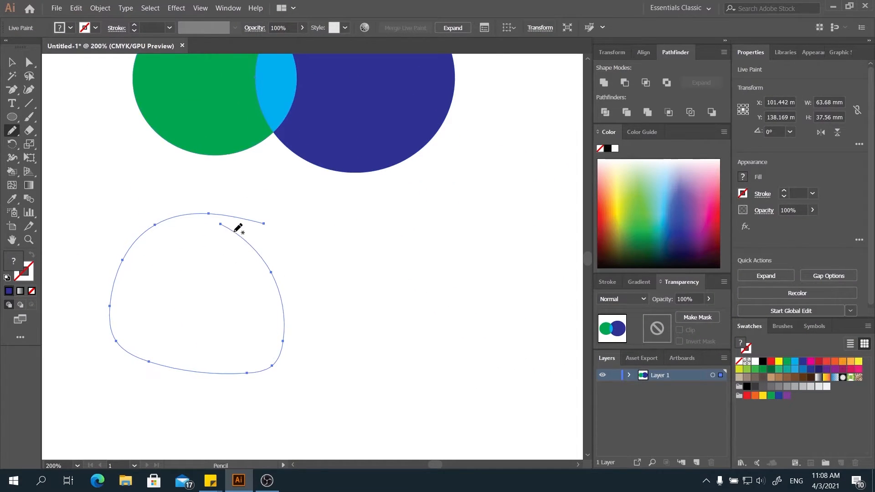
{"action": "mouse_move", "coordinate": [341, 219]}
{"action": "left_mouse_down"}
{"action": "mouse_move", "coordinate": [296, 213]}
{"action": "mouse_move", "coordinate": [209, 246]}
{"action": "mouse_move", "coordinate": [224, 371]}
{"action": "mouse_move", "coordinate": [372, 390]}
{"action": "mouse_move", "coordinate": [402, 293]}
{"action": "mouse_move", "coordinate": [349, 241]}
{"action": "mouse_move", "coordinate": [310, 227]}
{"action": "left_mouse_up"}
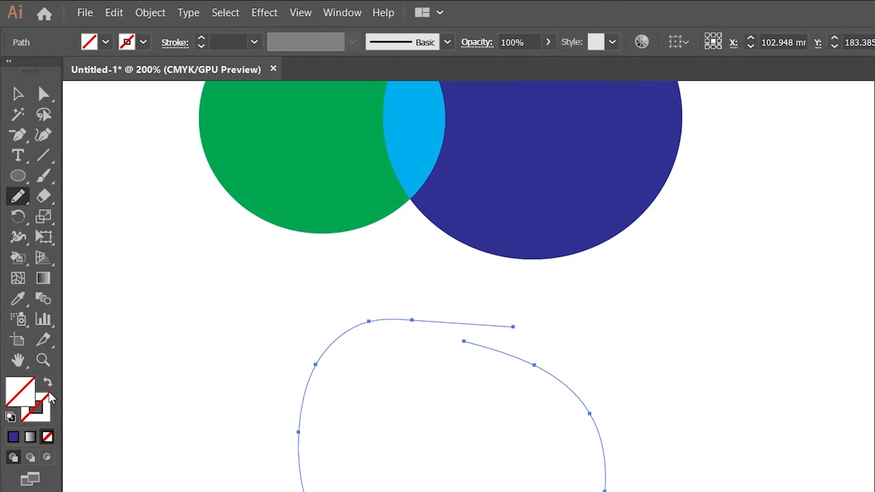
Give both pencil loops a 1 pt black stroke and make them one Live Paint group
{"action": "left_click", "coordinate": [19, 94]}
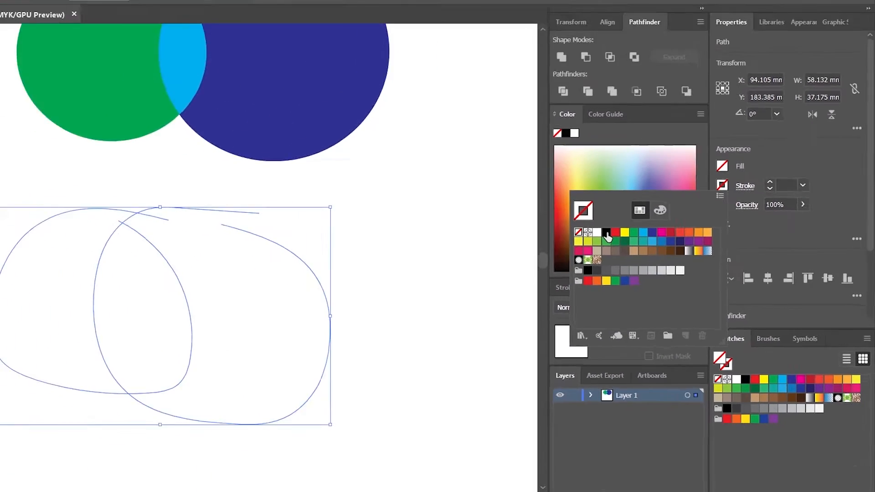
{"action": "left_click", "coordinate": [328, 275]}
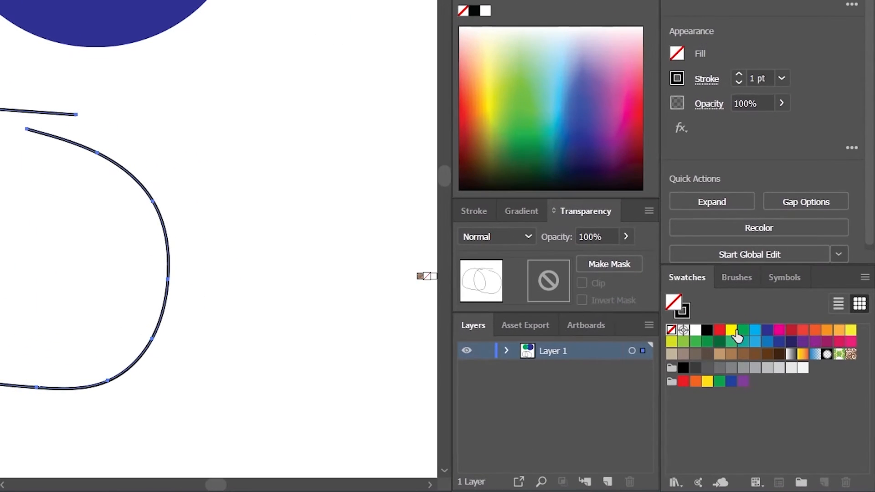
Fill the left loop's outer region and its overlap with the right loop in crimson red
{"action": "left_click", "coordinate": [791, 331]}
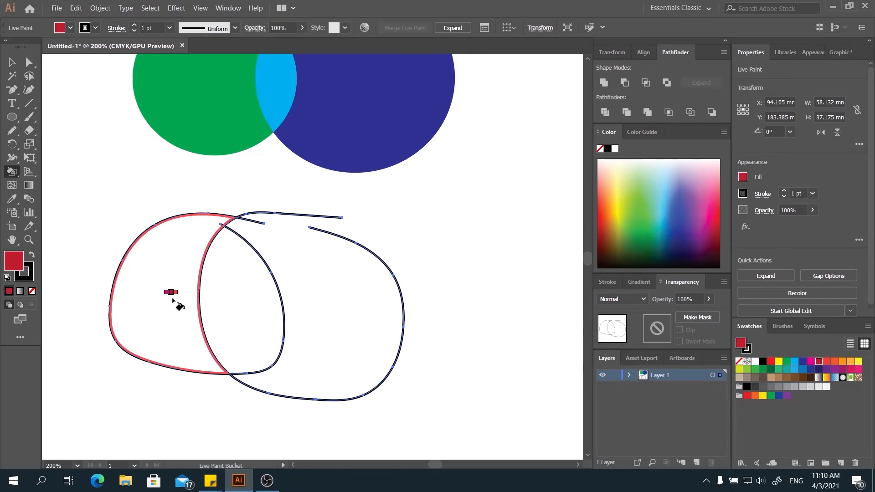
{"action": "left_click", "coordinate": [173, 274]}
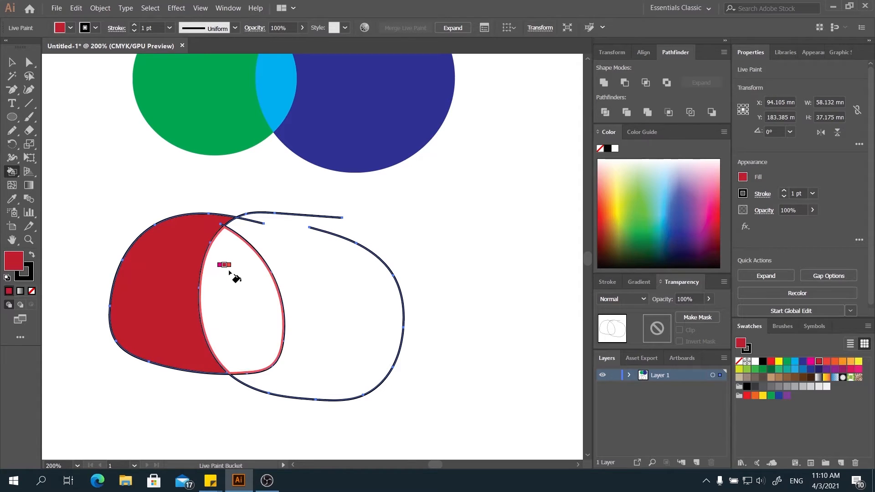
{"action": "left_click", "coordinate": [244, 288]}
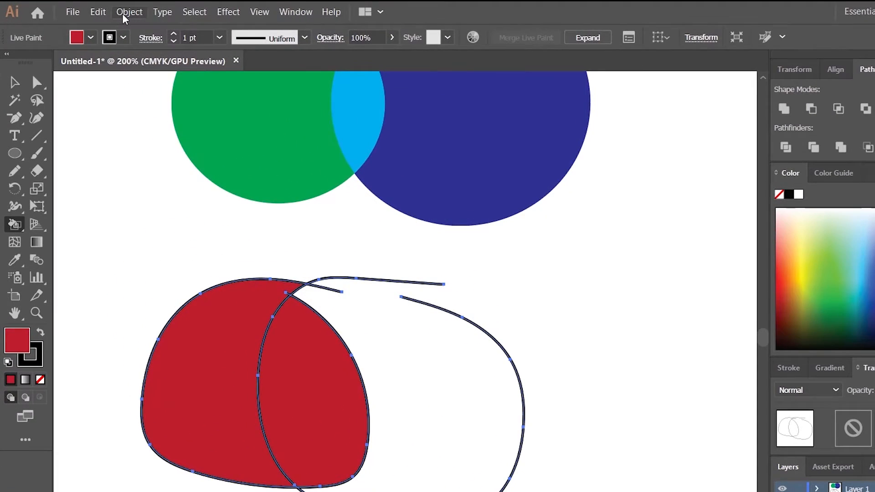
Turn on gap detection for the loop group so paint stops at large gaps, and fill the right loop's outer region crimson red
{"action": "left_click", "coordinate": [108, 9]}
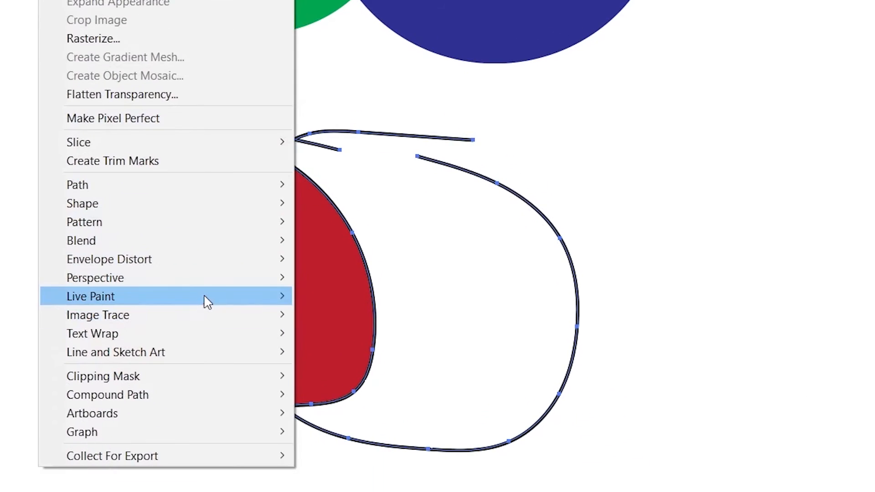
{"action": "mouse_move", "coordinate": [240, 408]}
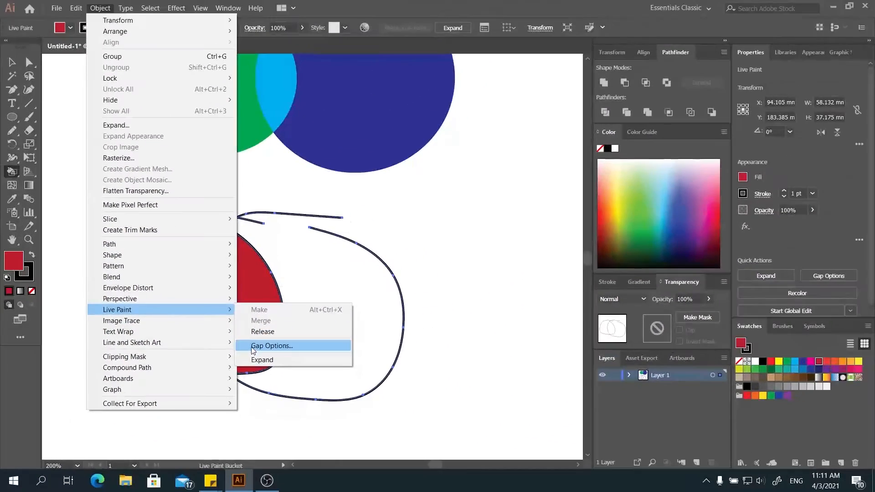
{"action": "left_click", "coordinate": [322, 360]}
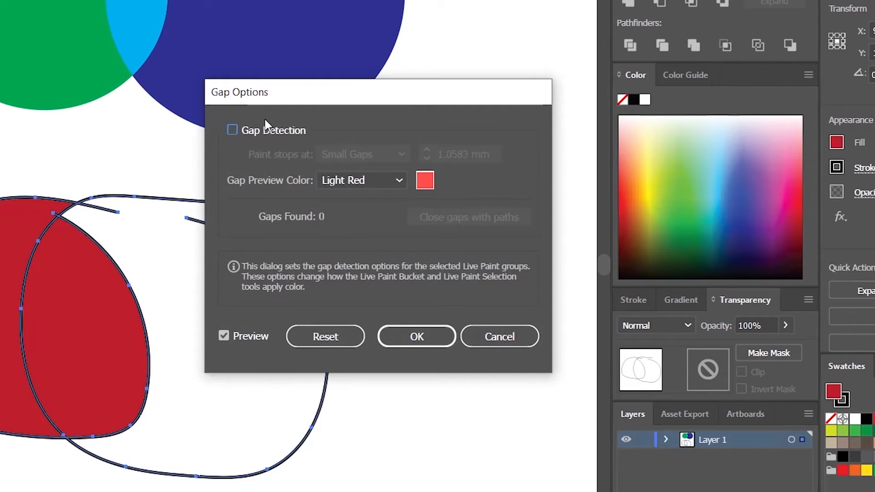
{"action": "left_click", "coordinate": [233, 130]}
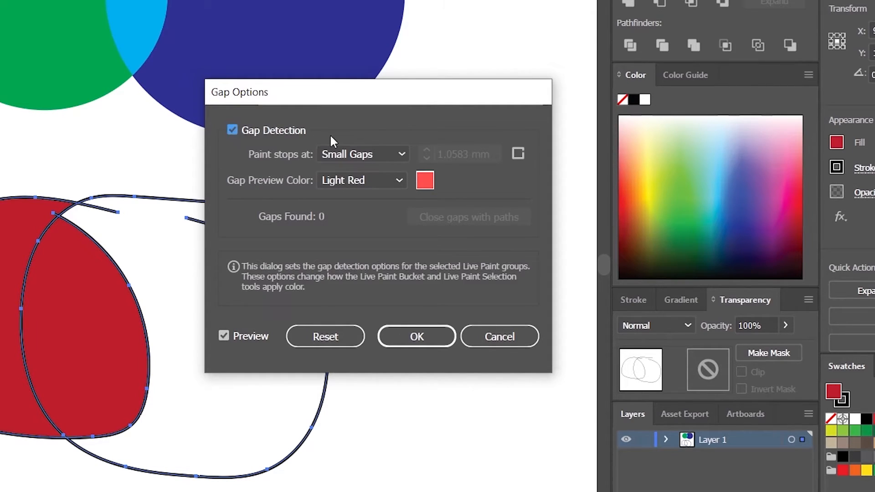
{"action": "left_click", "coordinate": [339, 155]}
{"action": "left_click", "coordinate": [355, 208]}
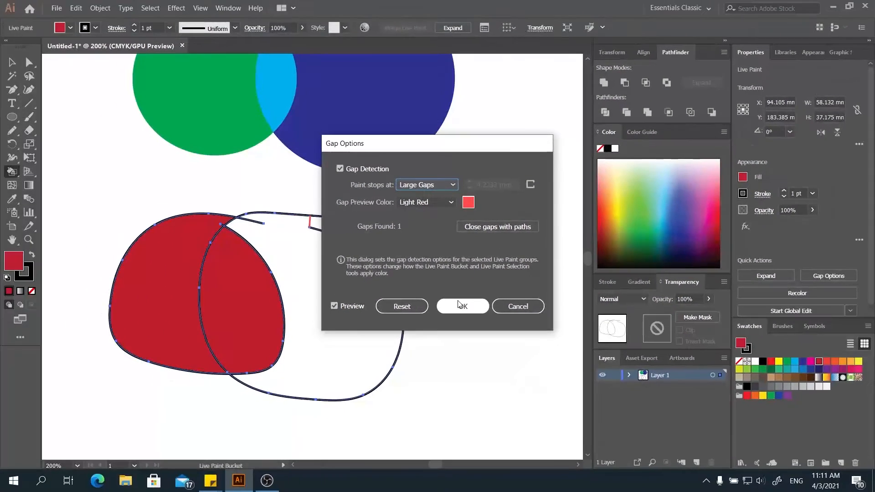
{"action": "left_click", "coordinate": [461, 306]}
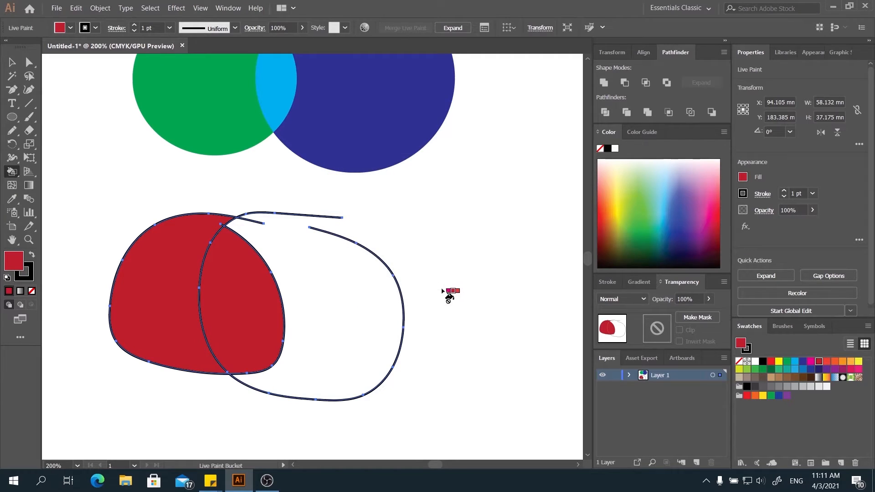
{"action": "left_click", "coordinate": [319, 256]}
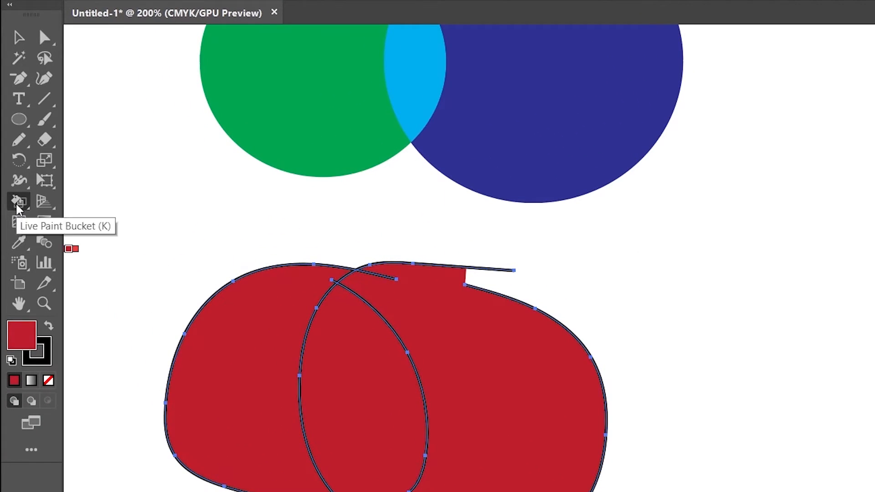
Enable Paint Strokes in the Live Paint Bucket options
{"action": "double_click", "coordinate": [18, 204]}
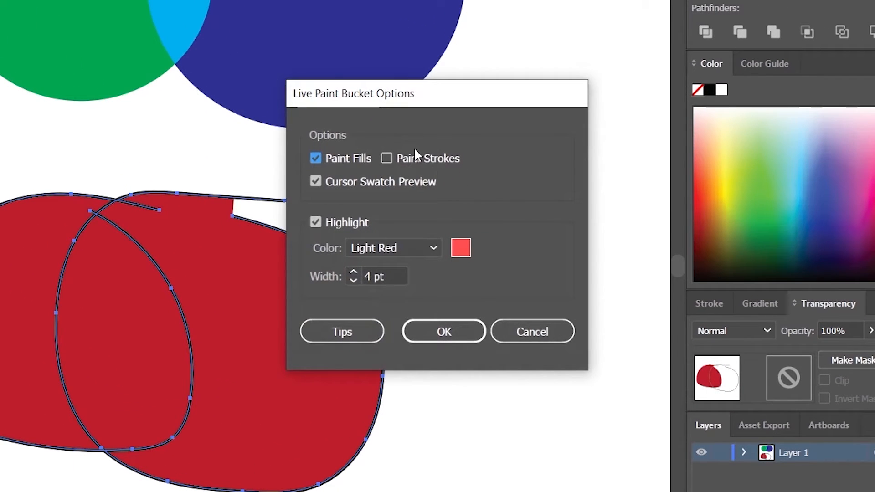
{"action": "left_click", "coordinate": [414, 155]}
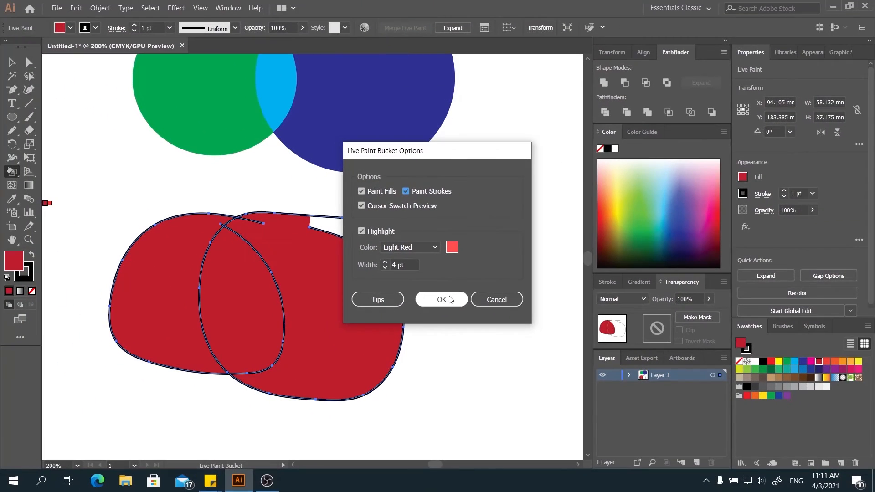
{"action": "left_click", "coordinate": [442, 299]}
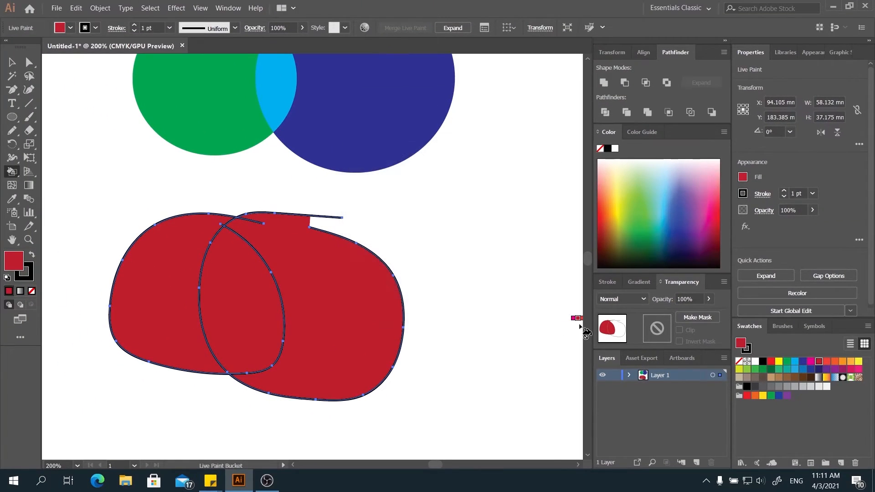
Paint the overlap's right edge, the right loop's outer edge and its loose upper end yellow
{"action": "key", "text": "Right"}
{"action": "key", "text": "Right"}
{"action": "left_click", "coordinate": [276, 289]}
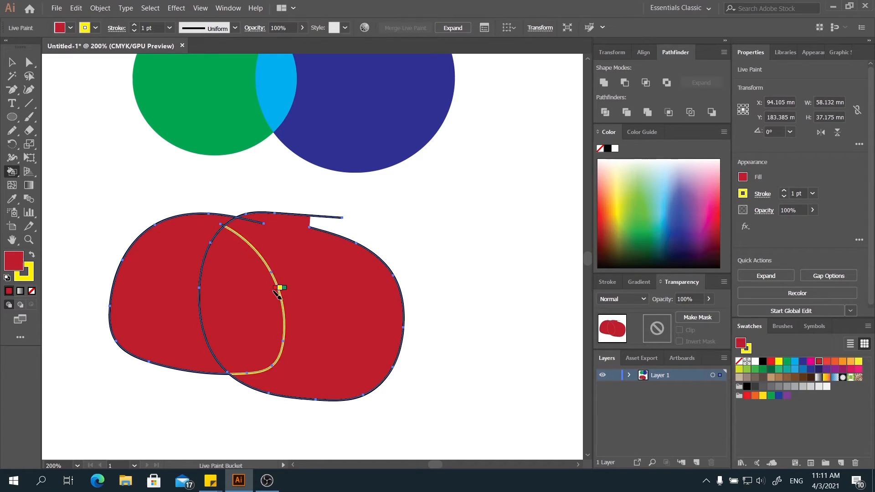
{"action": "left_click", "coordinate": [393, 280]}
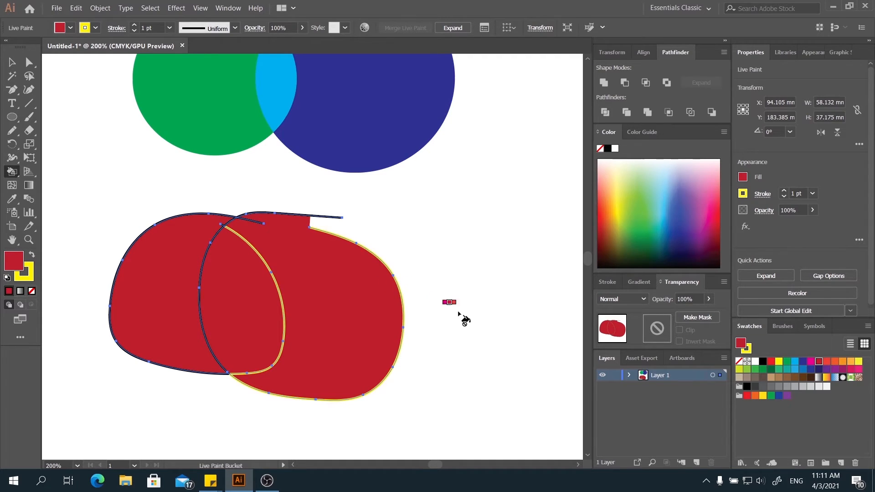
{"action": "left_click", "coordinate": [325, 215]}
Move the ellipse group to about X 107, Y 157 mm and the loop group below it to about X 101, Y 198 mm
{"action": "left_click_drag", "start_coordinate": [358, 374], "coordinate": [349, 347]}
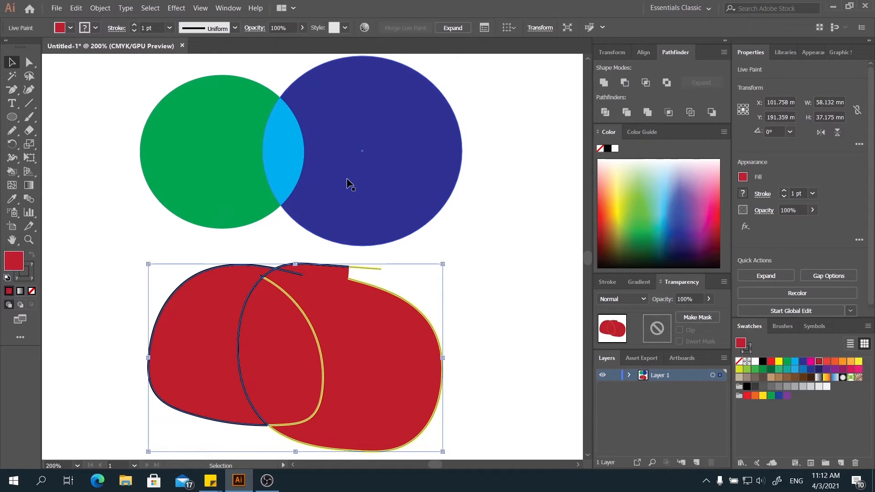
{"action": "left_click_drag", "start_coordinate": [350, 168], "coordinate": [383, 164]}
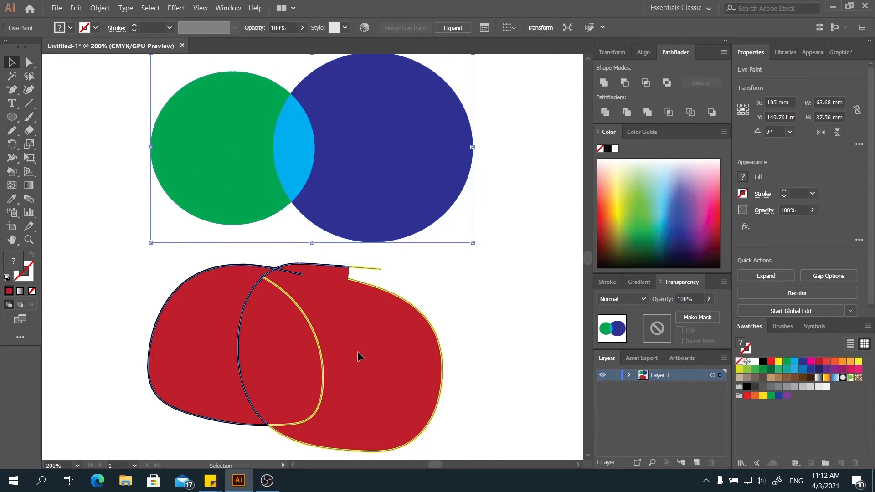
{"action": "left_click_drag", "start_coordinate": [359, 355], "coordinate": [354, 341]}
{"action": "left_click", "coordinate": [376, 151]}
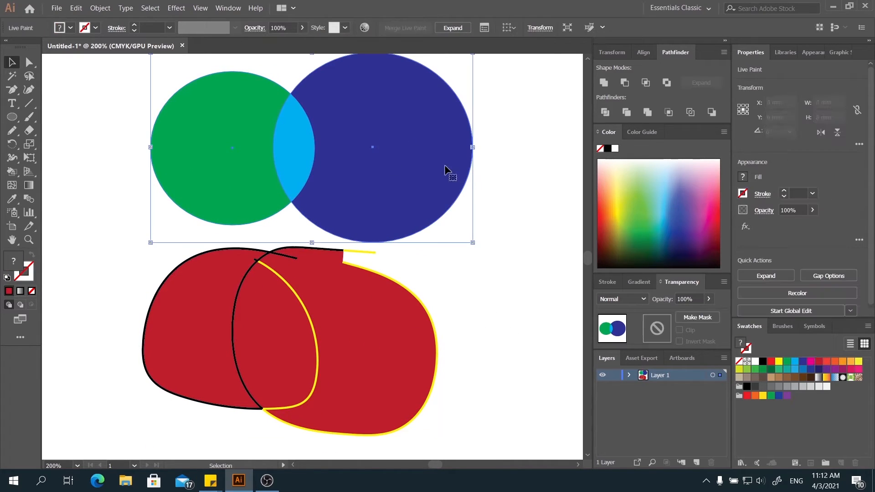
{"action": "left_click_drag", "start_coordinate": [426, 157], "coordinate": [425, 168]}
{"action": "left_click_drag", "start_coordinate": [338, 295], "coordinate": [339, 345]}
{"action": "left_click", "coordinate": [360, 276]}
{"action": "left_click_drag", "start_coordinate": [372, 193], "coordinate": [382, 221]}
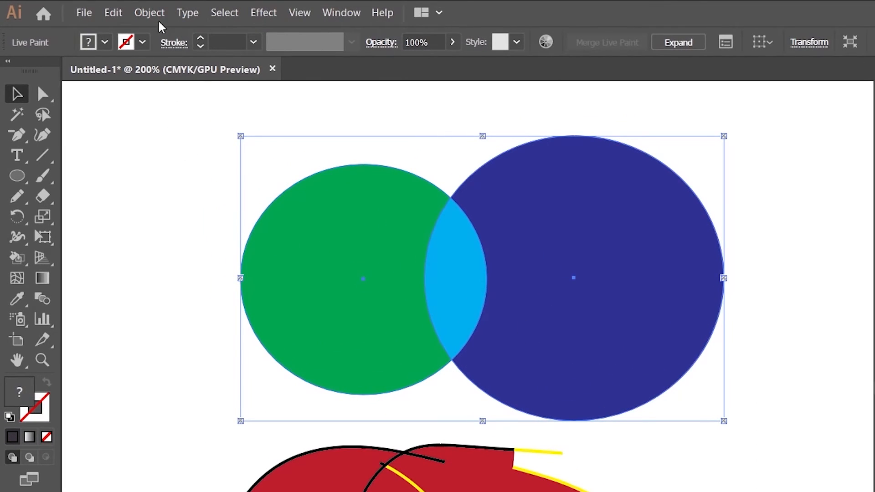
Expand the ellipse Live Paint group's object, fill and stroke, and ungroup the result
{"action": "left_click", "coordinate": [155, 14]}
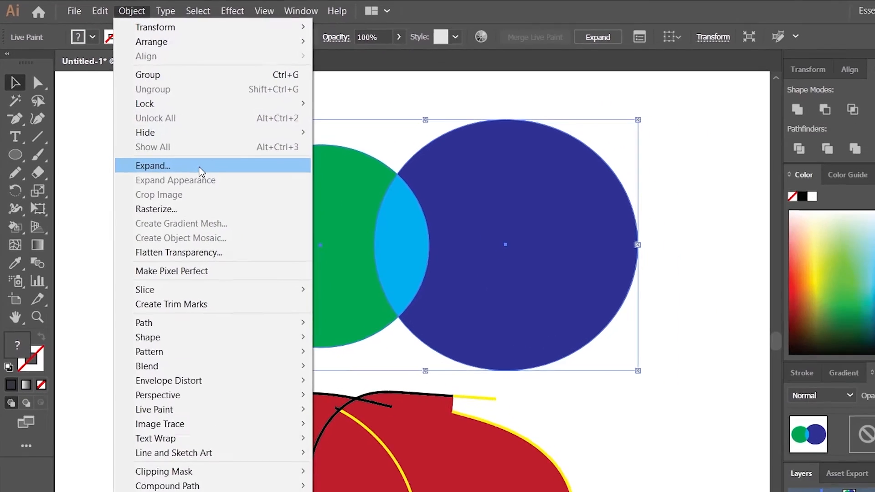
{"action": "left_click", "coordinate": [225, 190]}
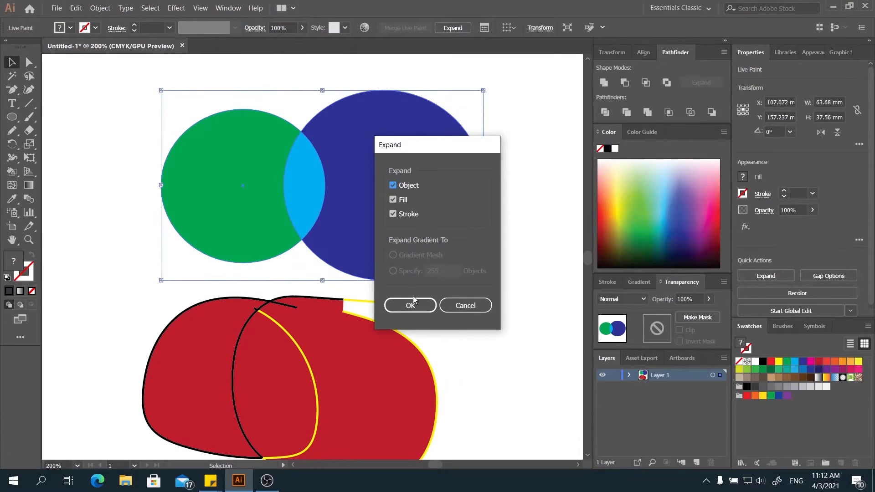
{"action": "left_click", "coordinate": [413, 304]}
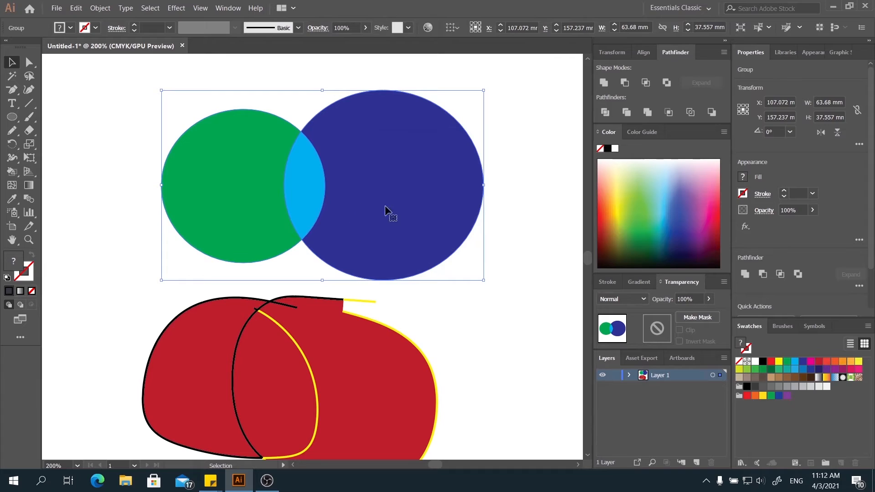
{"action": "right_click", "coordinate": [292, 169]}
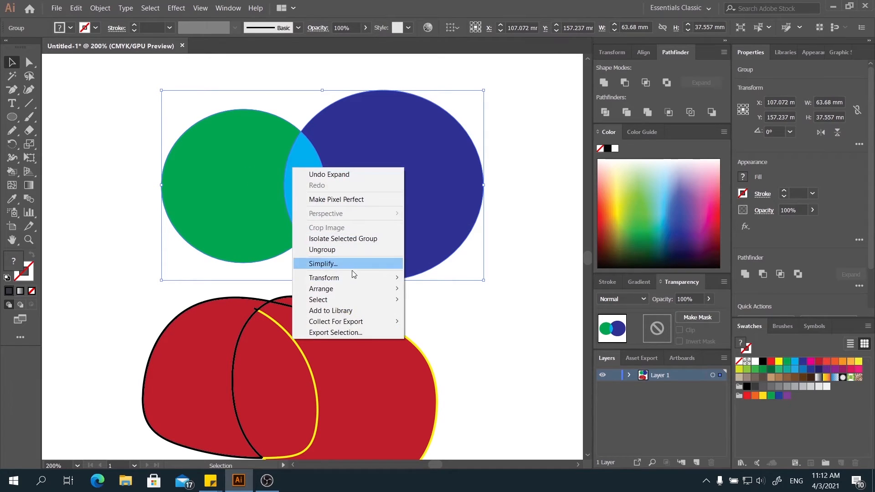
{"action": "left_click", "coordinate": [362, 250]}
{"action": "left_click", "coordinate": [525, 301]}
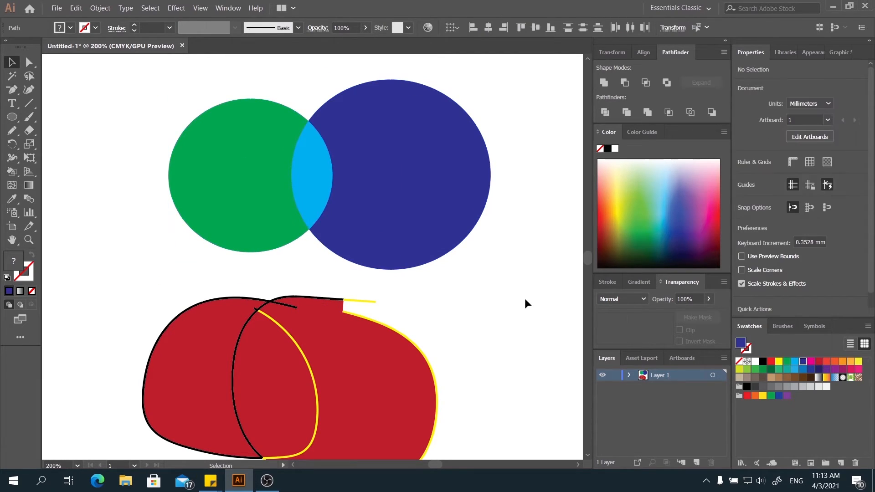
Move the dark blue, light blue and green ellipse pieces apart, leaving narrow gaps around the overlap piece
{"action": "left_click_drag", "start_coordinate": [433, 229], "coordinate": [454, 192]}
{"action": "left_click_drag", "start_coordinate": [315, 184], "coordinate": [327, 184]}
{"action": "left_click_drag", "start_coordinate": [239, 175], "coordinate": [231, 176]}
Expand the loop Live Paint group's object, fill and stroke, and ungroup the result
{"action": "scroll", "coordinate": [391, 235], "scroll_direction": "down", "scroll_amount": 3}
{"action": "left_click", "coordinate": [355, 274]}
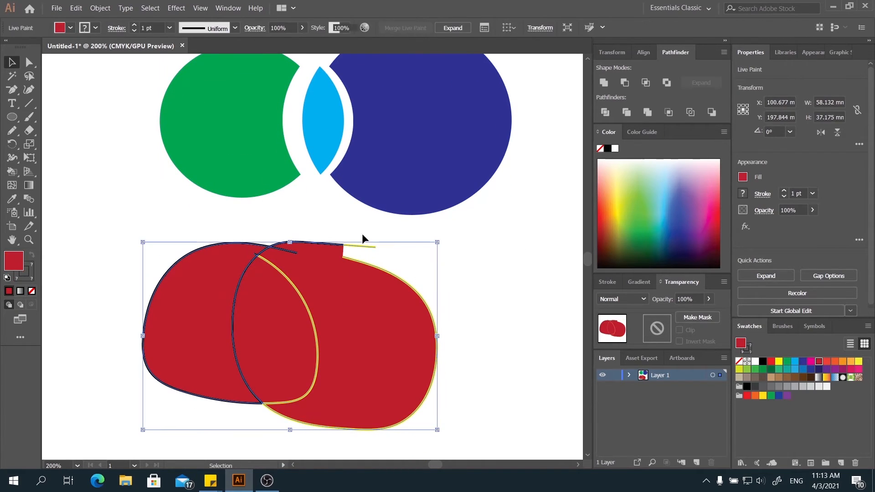
{"action": "left_click", "coordinate": [553, 291]}
{"action": "left_click", "coordinate": [296, 310]}
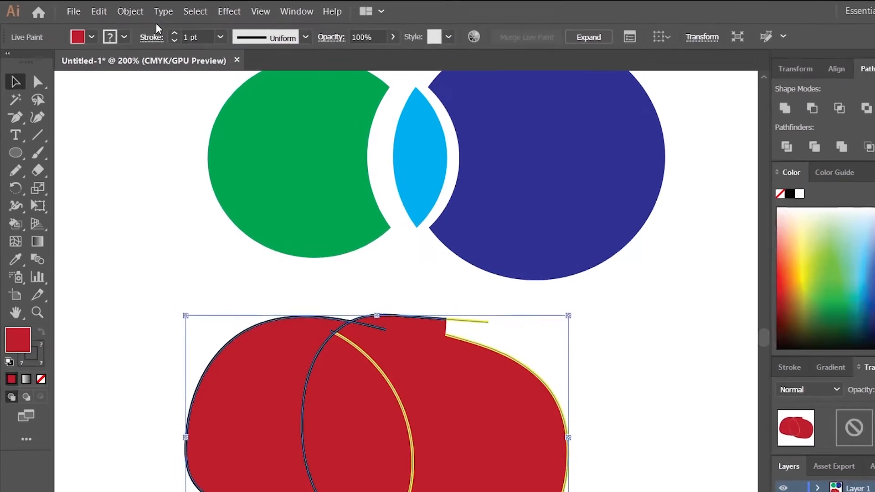
{"action": "left_click", "coordinate": [93, 8]}
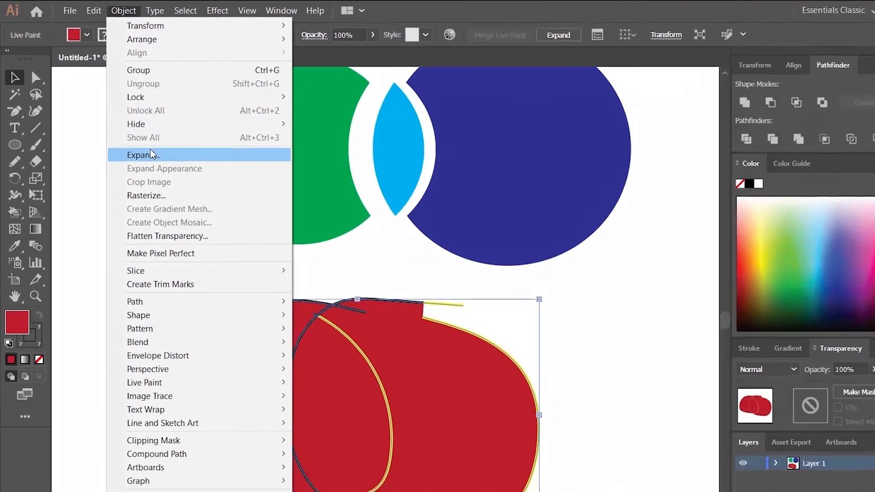
{"action": "left_click", "coordinate": [174, 189]}
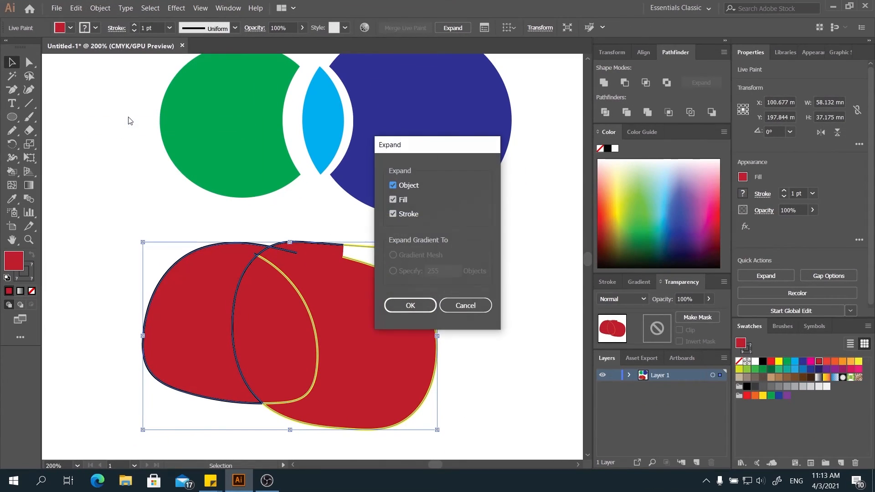
{"action": "left_click", "coordinate": [410, 306]}
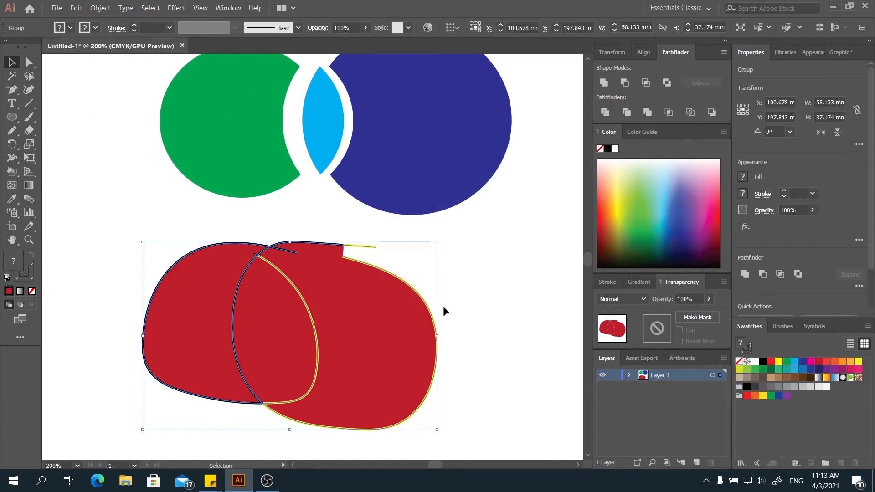
{"action": "right_click", "coordinate": [303, 322]}
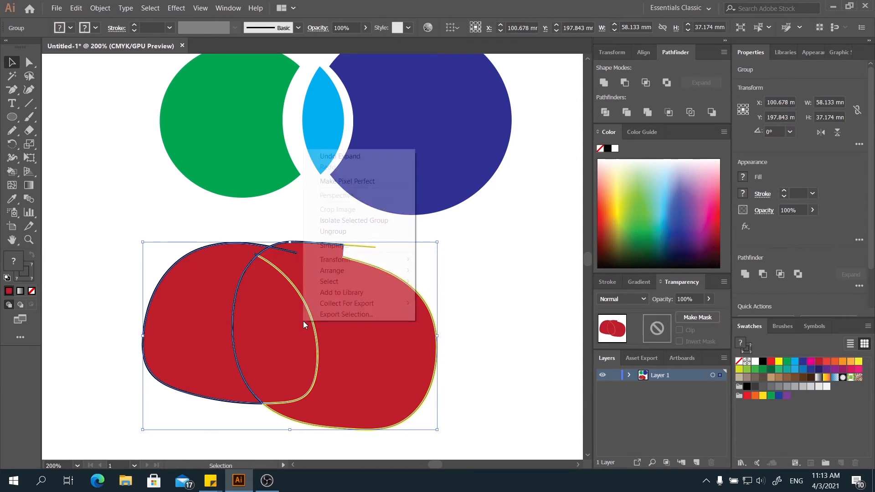
{"action": "left_click", "coordinate": [333, 231]}
Move the red fill group about 19 mm right and 6 mm up, away from the loop outlines
{"action": "left_click", "coordinate": [271, 230]}
{"action": "left_click", "coordinate": [298, 247]}
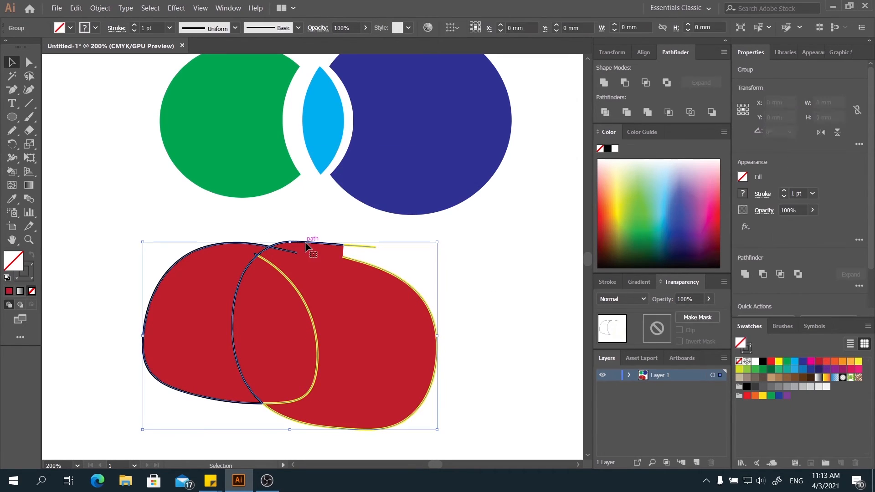
{"action": "left_click_drag", "start_coordinate": [376, 310], "coordinate": [513, 273]}
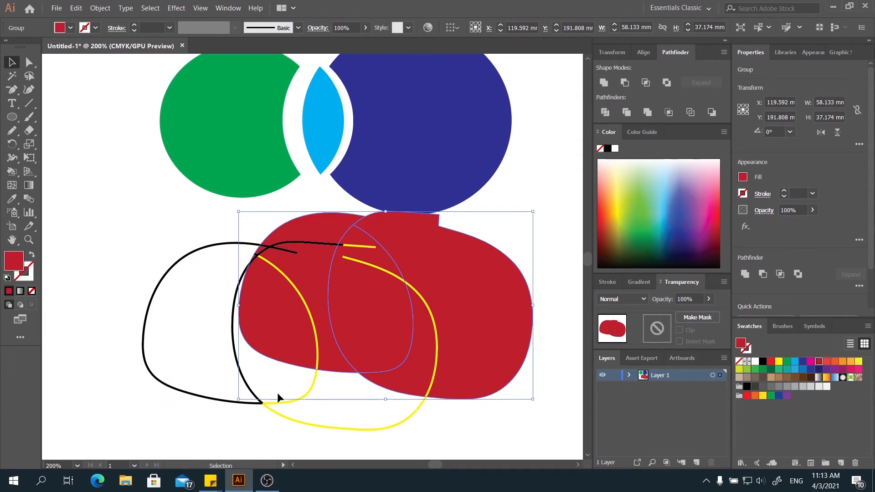
{"action": "left_click", "coordinate": [267, 410]}
{"action": "double_click", "coordinate": [267, 406]}
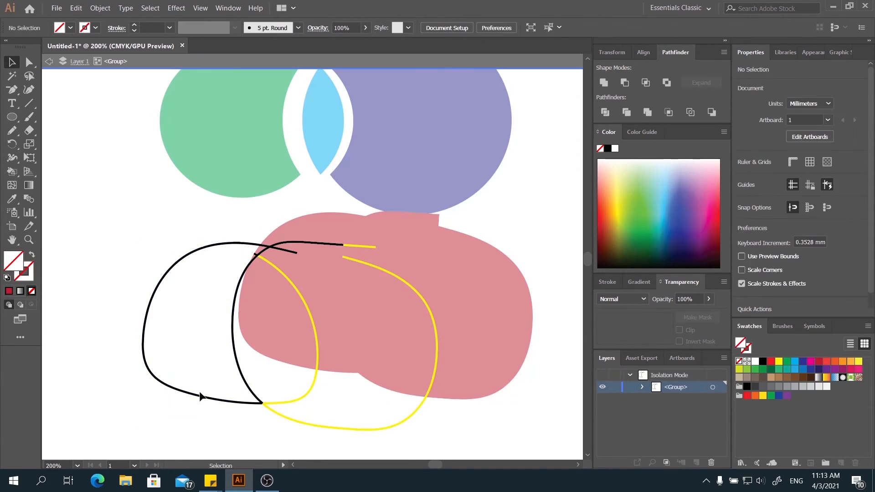
{"action": "double_click", "coordinate": [191, 350]}
Ungroup the black and yellow loop outlines into separate paths
{"action": "left_click", "coordinate": [237, 366]}
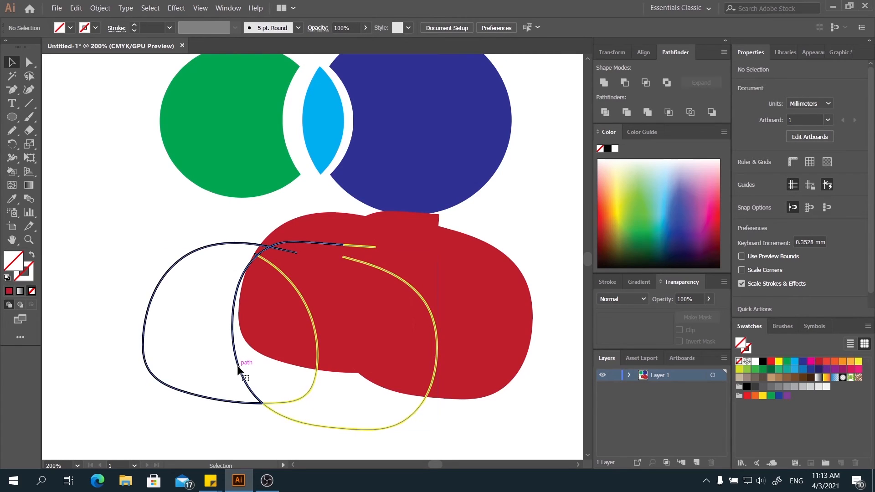
{"action": "right_click", "coordinate": [237, 367]}
{"action": "left_click", "coordinate": [266, 281]}
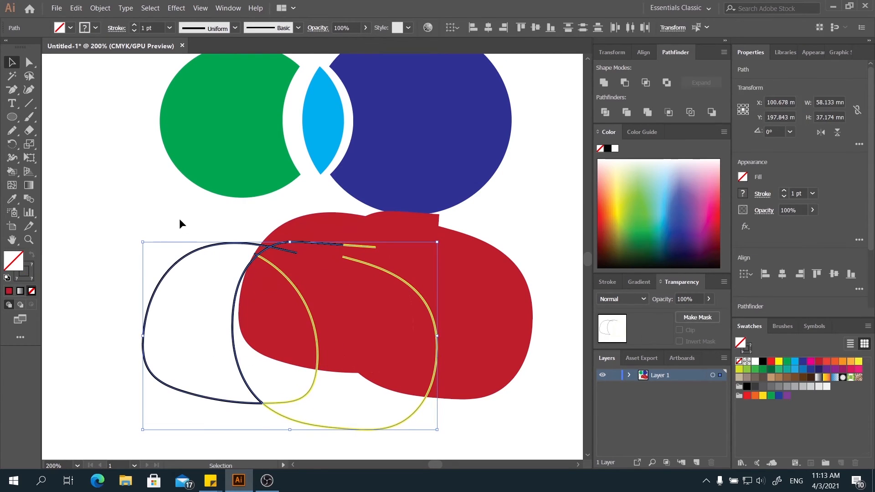
{"action": "left_click", "coordinate": [192, 228]}
Move the left loop's black outline, the right loop's black arc and the overlap's yellow arc to the left, apart from each other
{"action": "left_click_drag", "start_coordinate": [250, 245], "coordinate": [178, 241]}
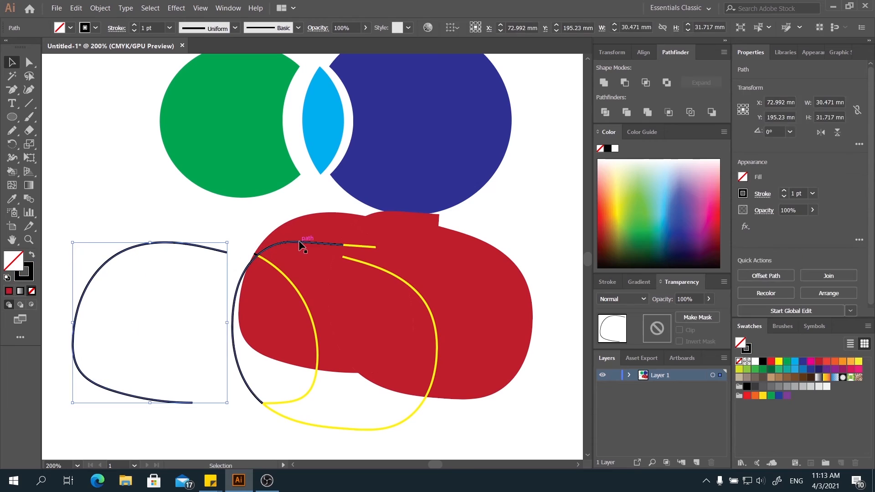
{"action": "left_click_drag", "start_coordinate": [287, 250], "coordinate": [237, 279]}
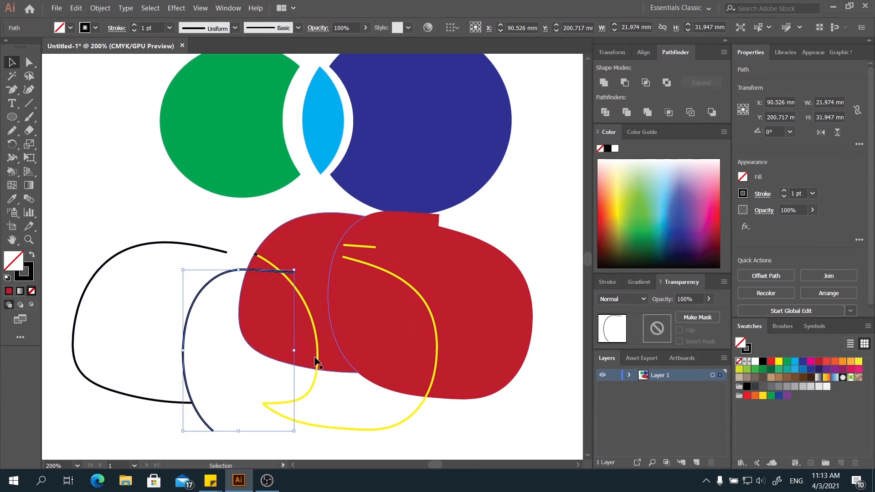
{"action": "left_click_drag", "start_coordinate": [315, 364], "coordinate": [267, 373]}
Ungroup the red fill shapes into separate pieces
{"action": "left_click", "coordinate": [469, 354]}
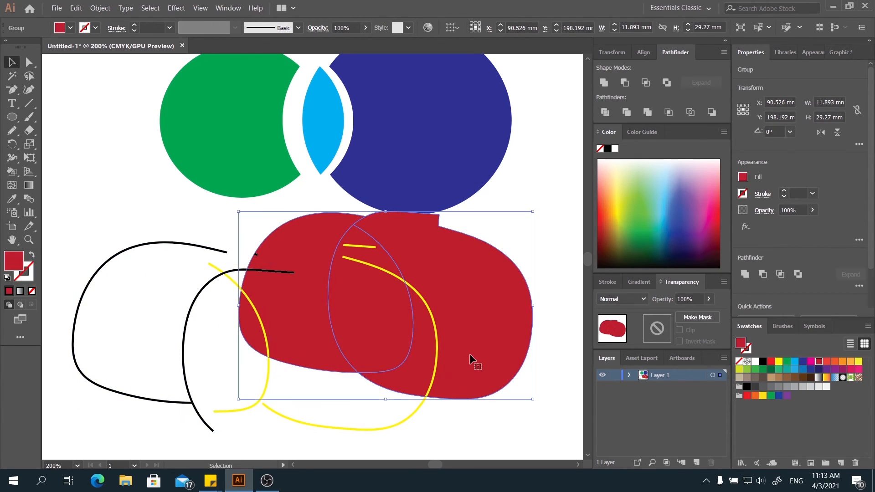
{"action": "right_click", "coordinate": [470, 347]}
{"action": "left_click", "coordinate": [500, 255]}
{"action": "left_click", "coordinate": [524, 408]}
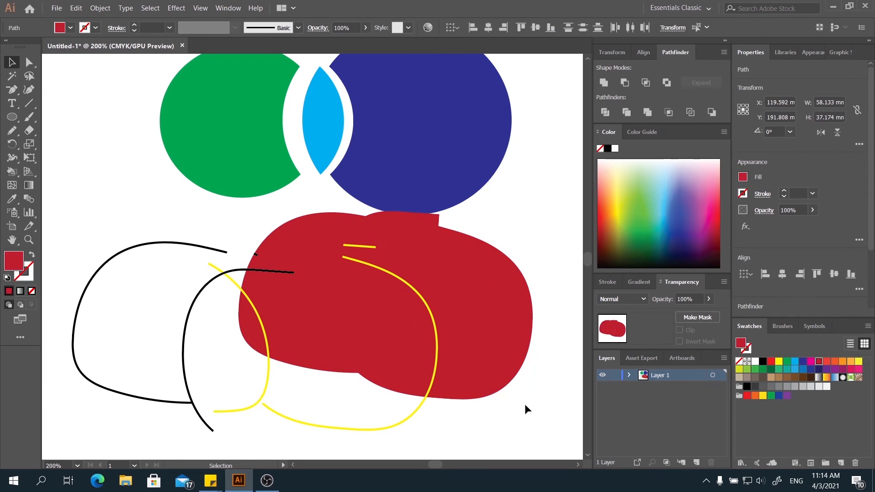
Pull the right, overlap and left red fill pieces apart from each other
{"action": "left_click_drag", "start_coordinate": [516, 376], "coordinate": [545, 358]}
{"action": "left_click_drag", "start_coordinate": [363, 325], "coordinate": [381, 348]}
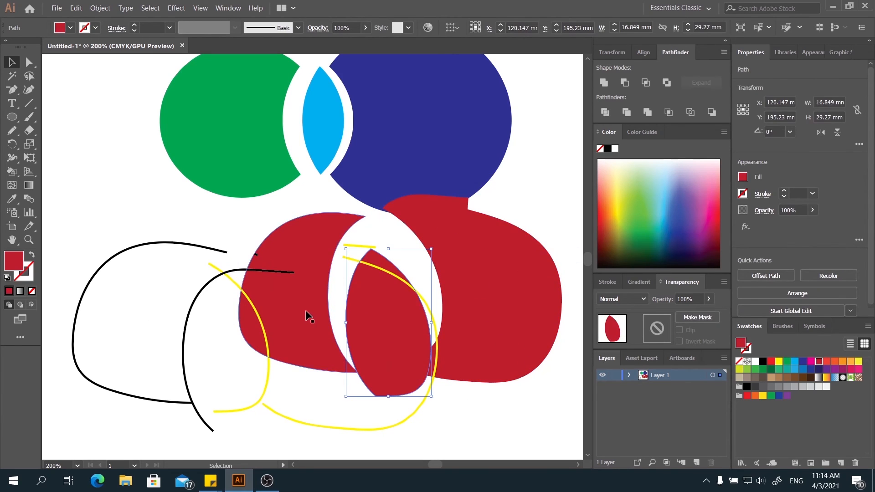
{"action": "left_click_drag", "start_coordinate": [309, 311], "coordinate": [301, 329]}
{"action": "left_click", "coordinate": [249, 232]}
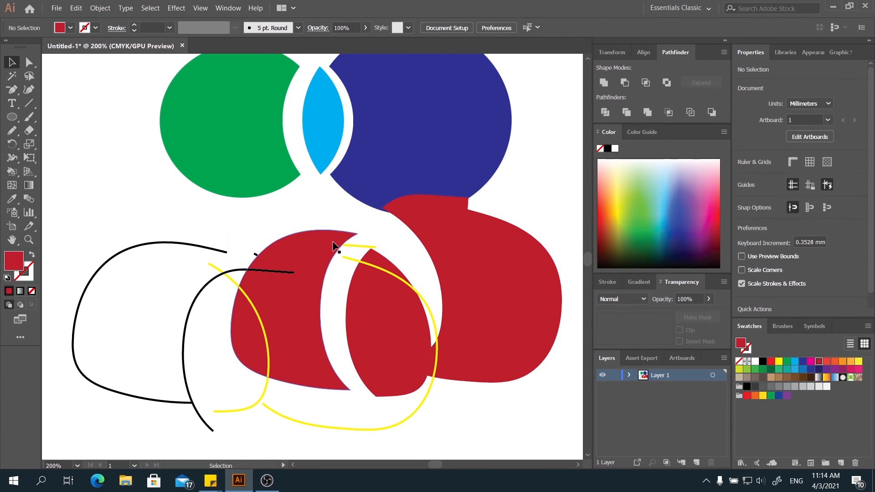